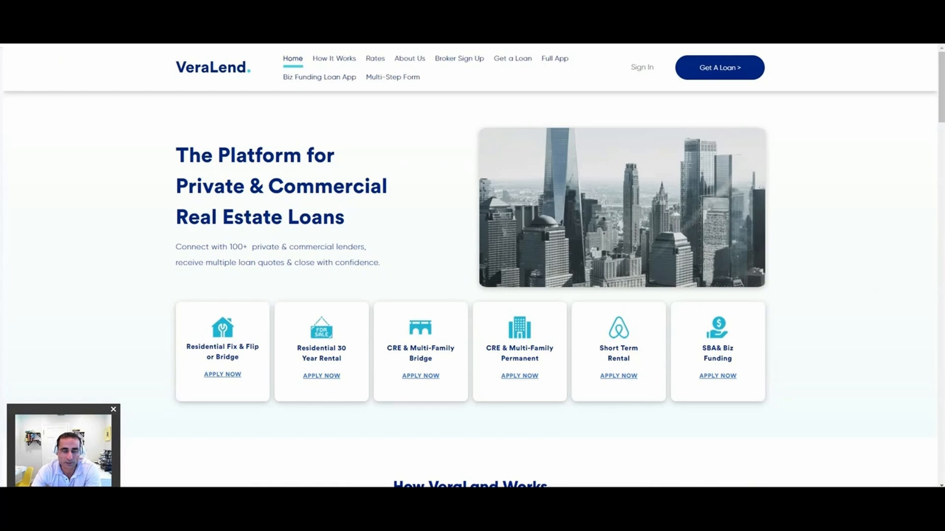
# Step: Look over the home page down to the ratings and reviews, and open the Get a Loan quick application
pyautogui.scroll(-2, 470, 265)
pyautogui.scroll(-3, 470, 266)
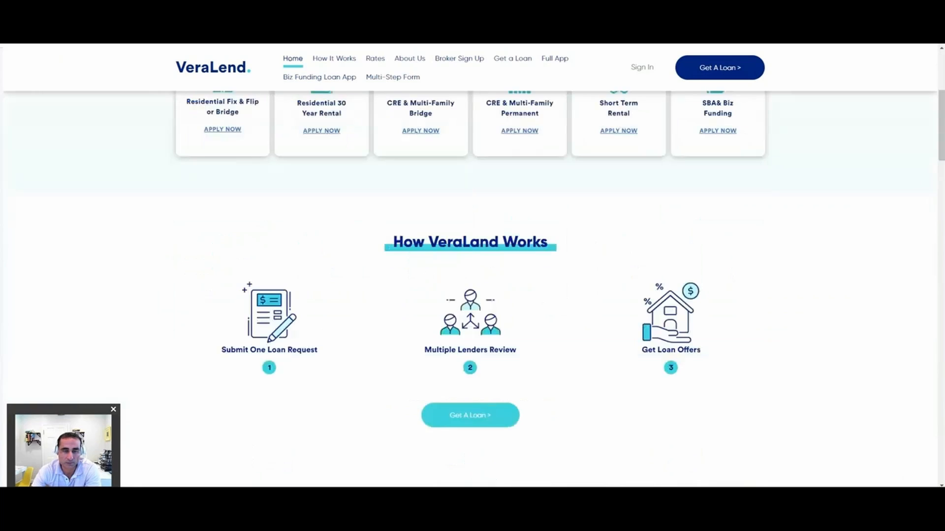
pyautogui.scroll(-5, 470, 266)
pyautogui.scroll(-9, 470, 265)
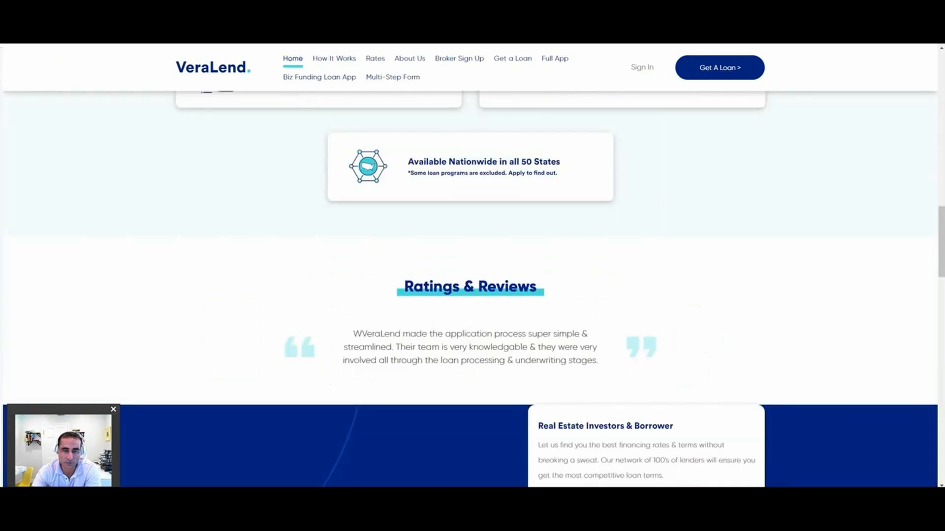
pyautogui.scroll(18, 470, 266)
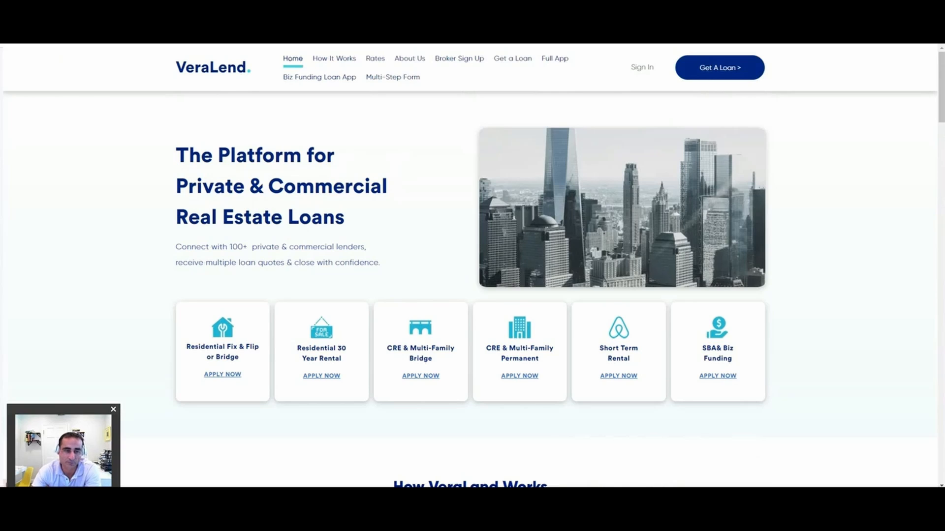
pyautogui.click(512, 59)
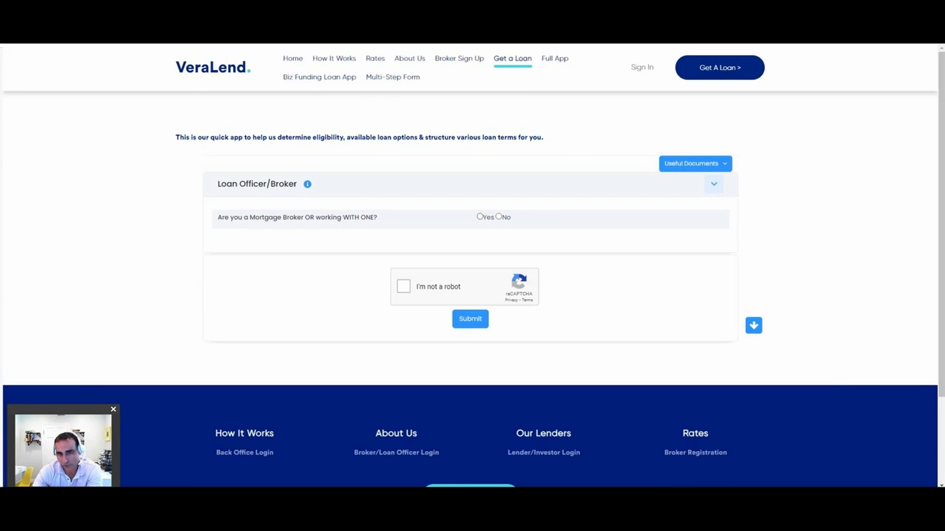
# Step: Answer Yes to the mortgage broker question, after checking the No variant, and choose Fix and Flip as the loan program
pyautogui.click(480, 217)
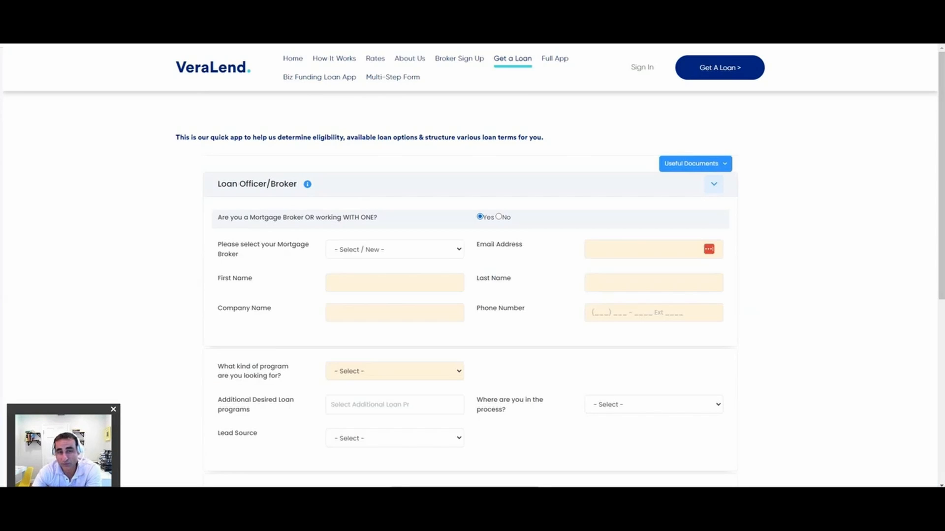
pyautogui.click(394, 250)
pyautogui.press('Escape')
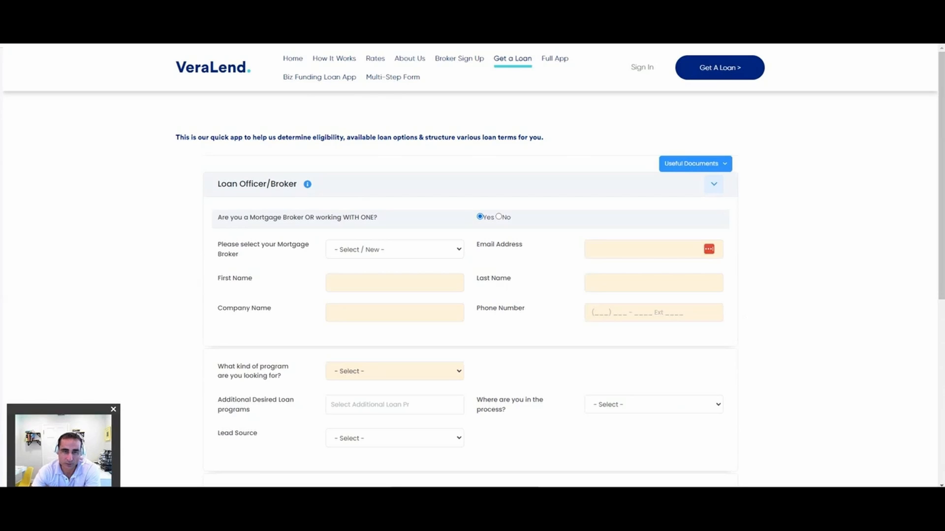
pyautogui.scroll(-2, 472, 265)
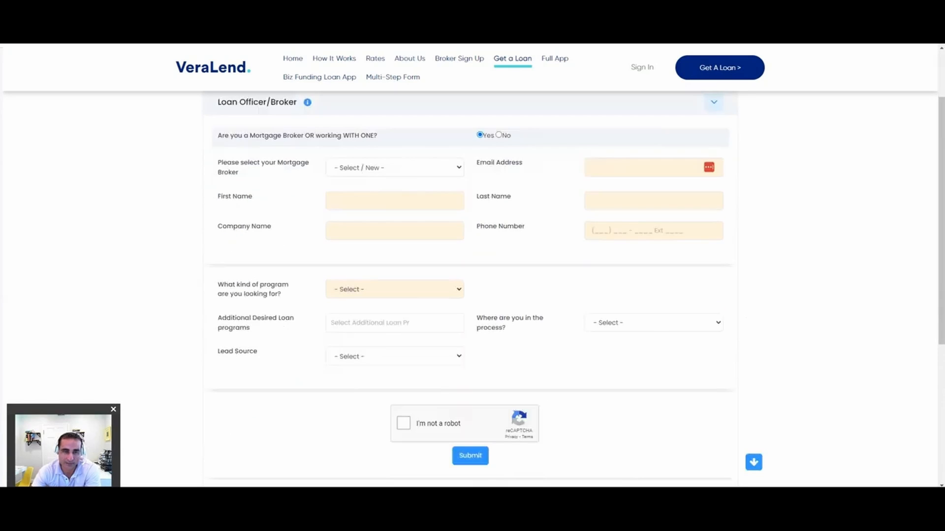
pyautogui.click(498, 134)
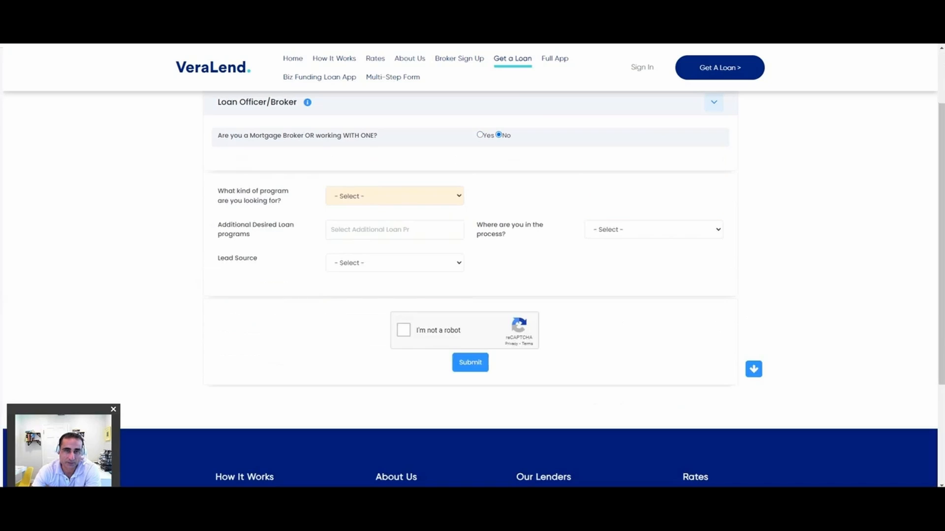
pyautogui.click(479, 134)
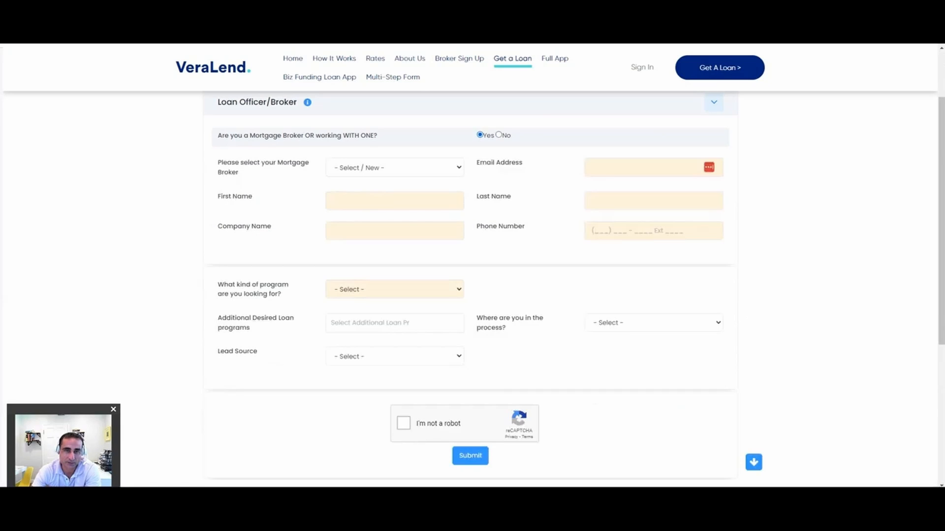
pyautogui.click(394, 289)
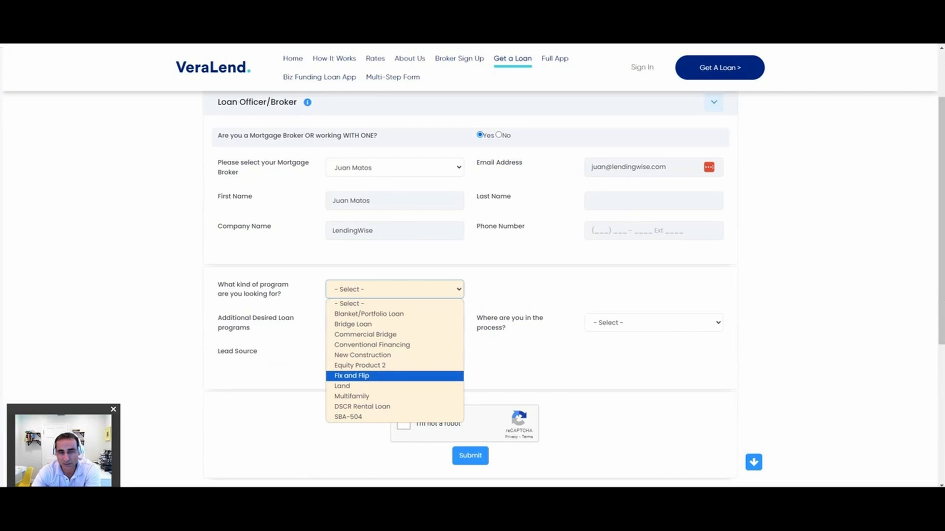
pyautogui.click(352, 376)
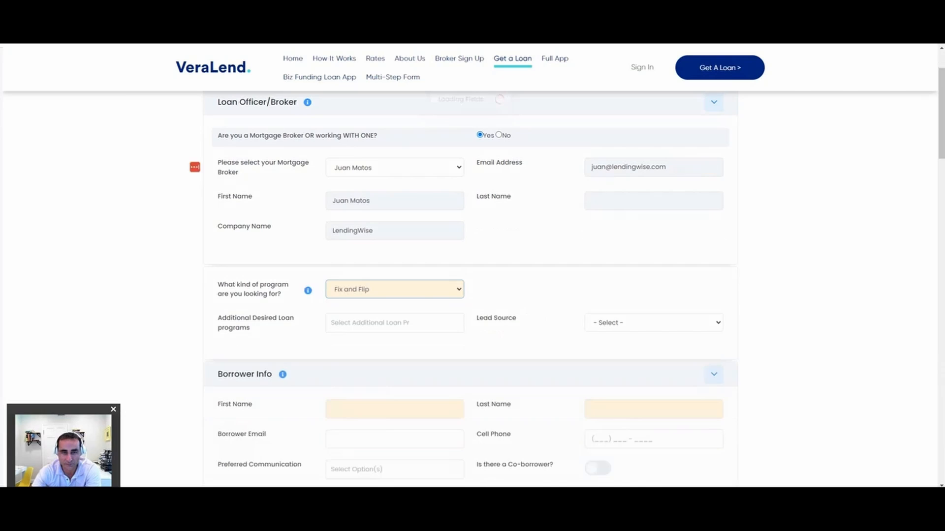
# Step: Enter the borrower's first name, last name and email address in the Borrower Info section
pyautogui.scroll(-2, 471, 285)
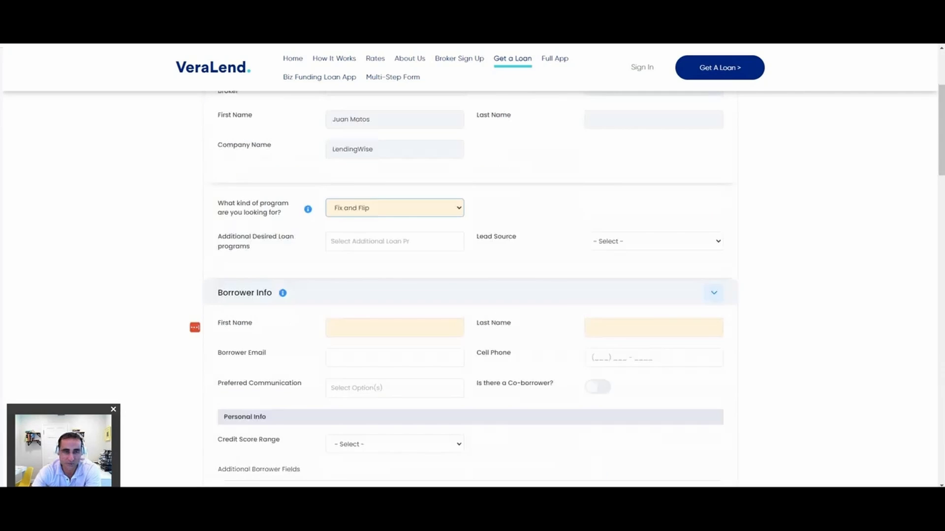
pyautogui.click(394, 328)
pyautogui.write('Fr')
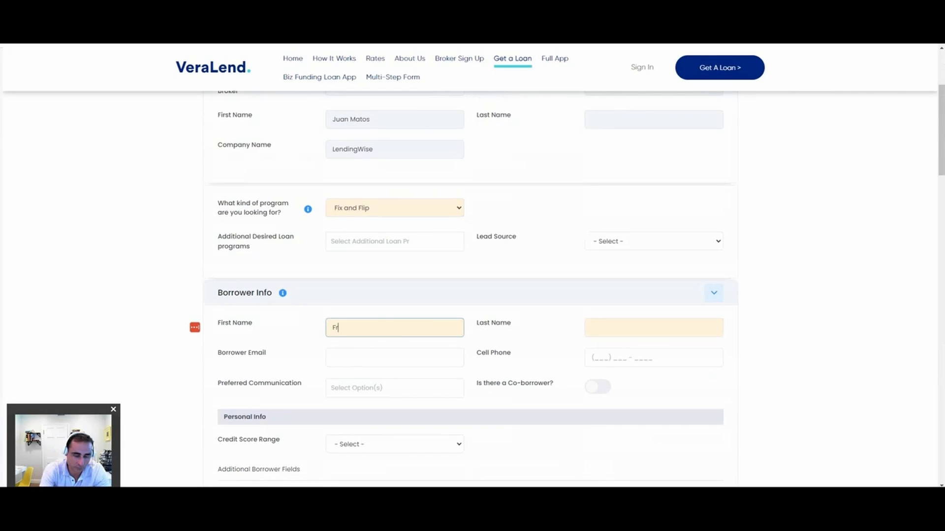
pyautogui.write('ank')
pyautogui.press('Tab')
pyautogui.write('Flipper')
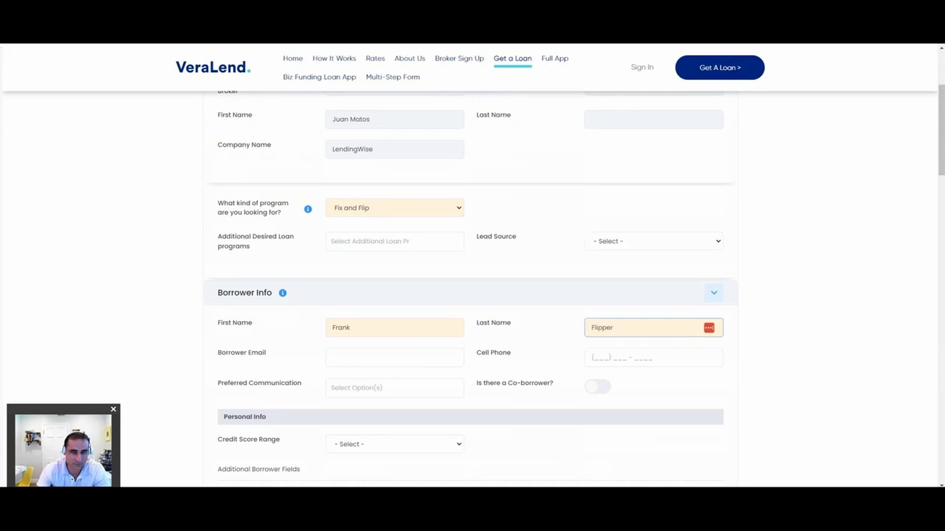
pyautogui.press('Tab')
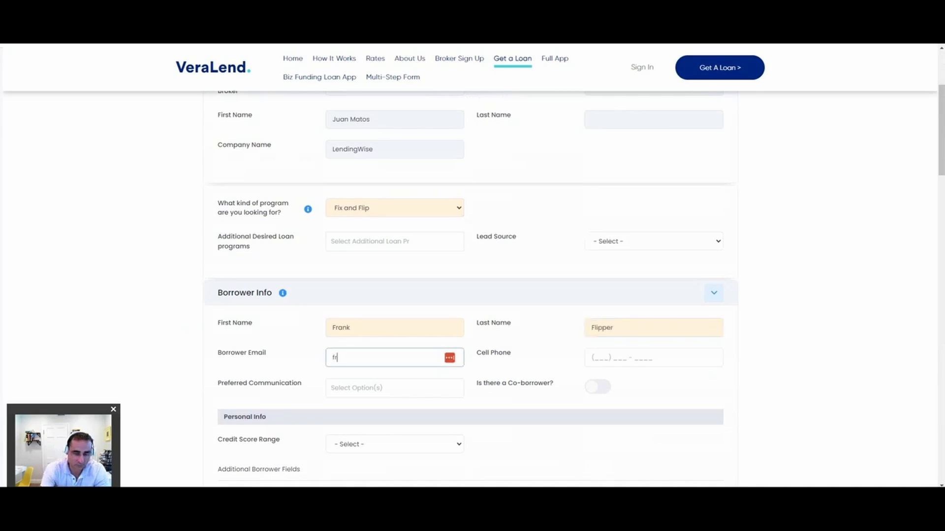
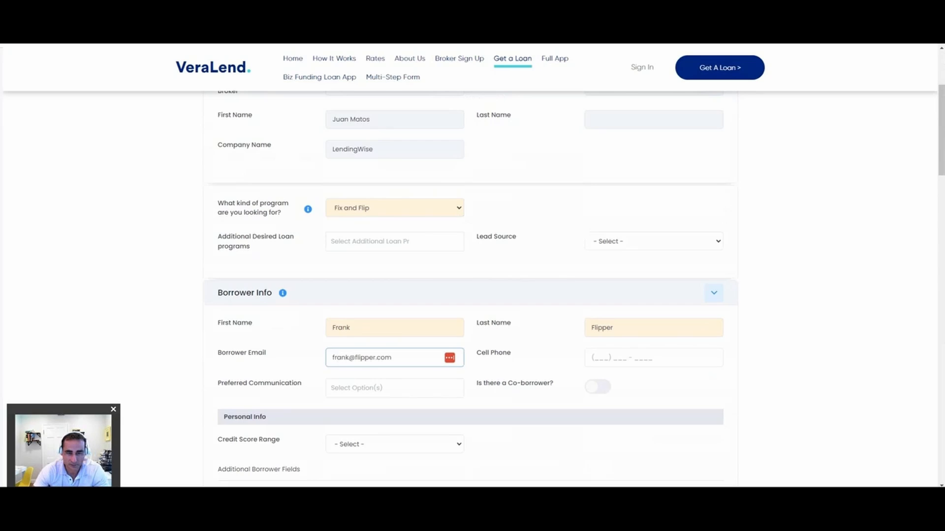
# Step: Try to import the borrower's stored info into the form with email as the verification method
pyautogui.scroll(-3, 470, 265)
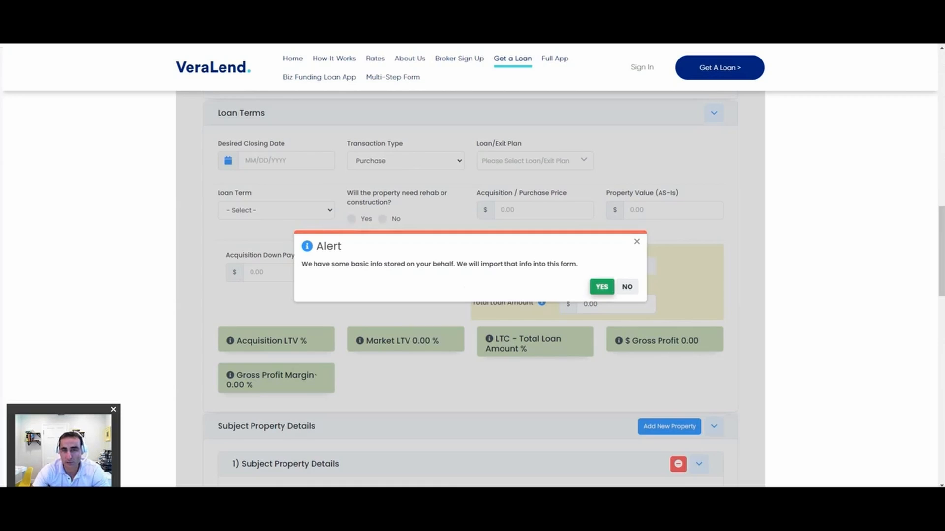
pyautogui.click(602, 287)
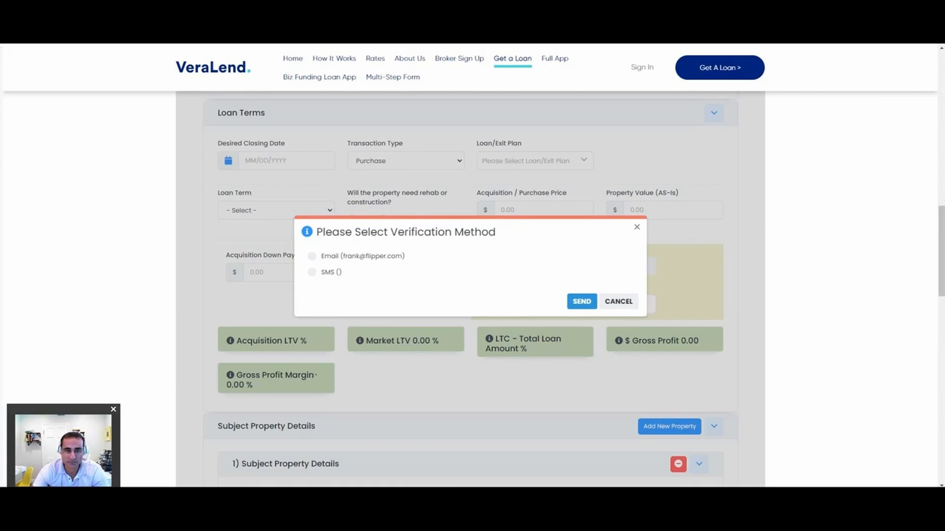
pyautogui.click(312, 257)
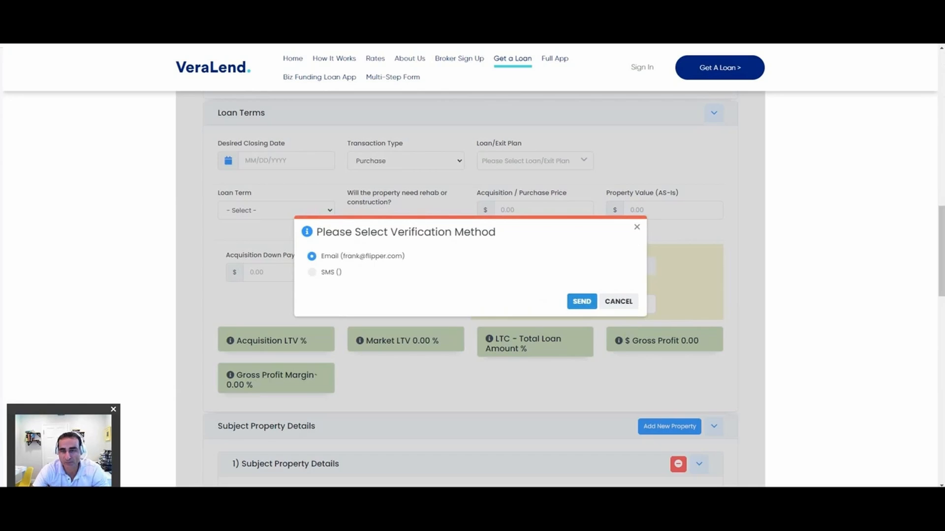
pyautogui.click(618, 302)
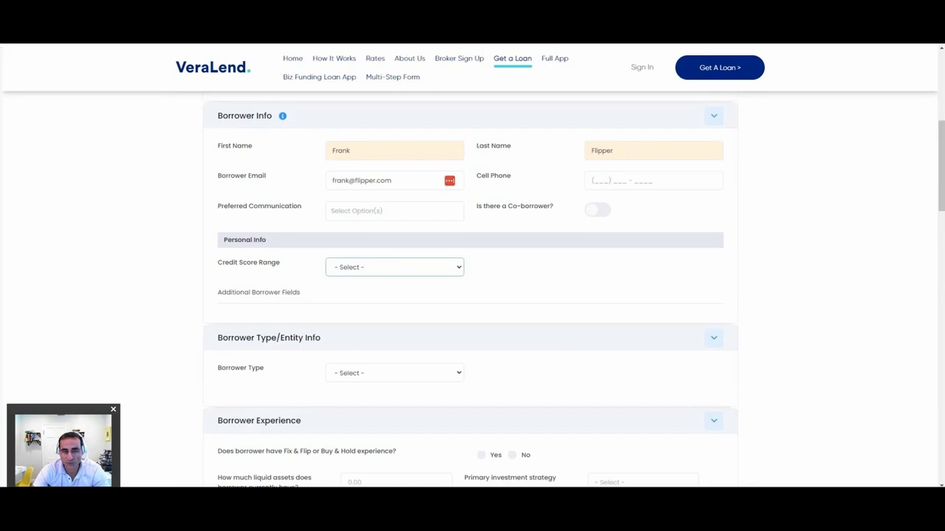
# Step: Set the borrower's credit score range to 720 +
pyautogui.scroll(-6, 470, 265)
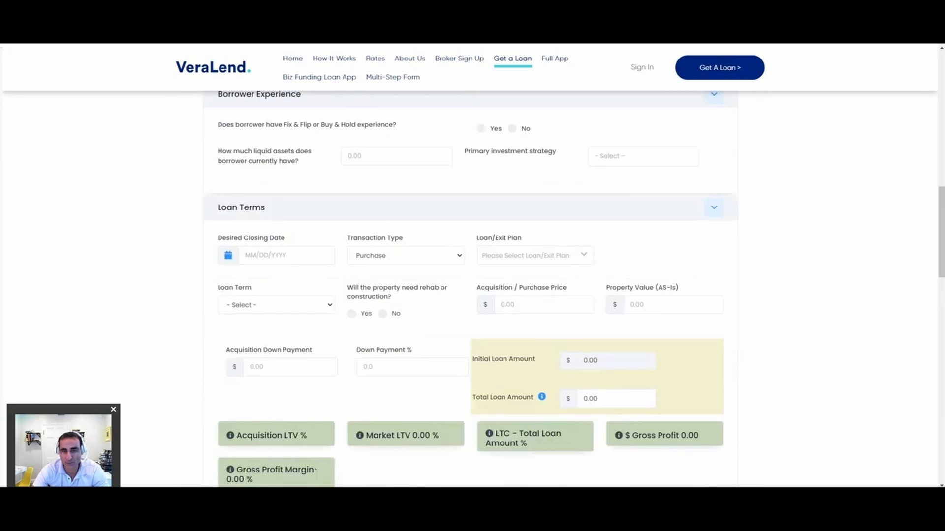
pyautogui.scroll(3, 471, 266)
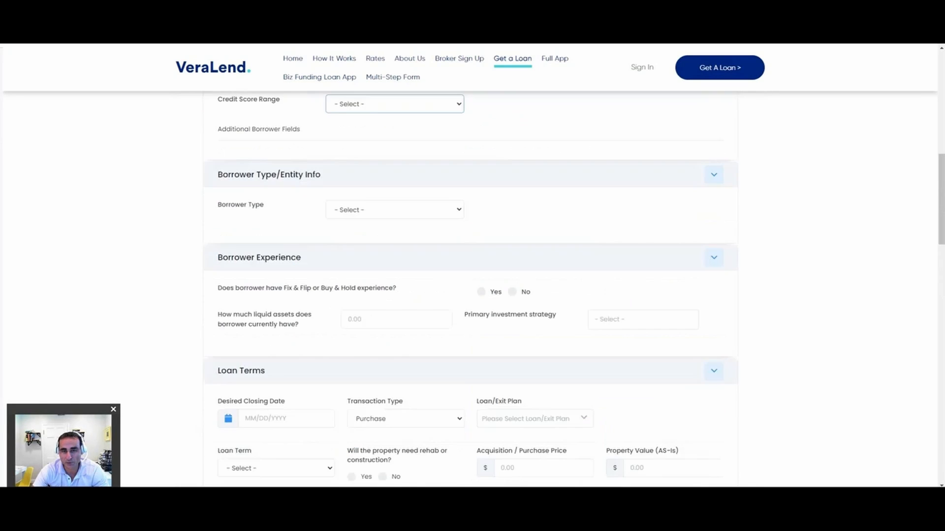
pyautogui.scroll(1, 471, 266)
pyautogui.scroll(2, 470, 266)
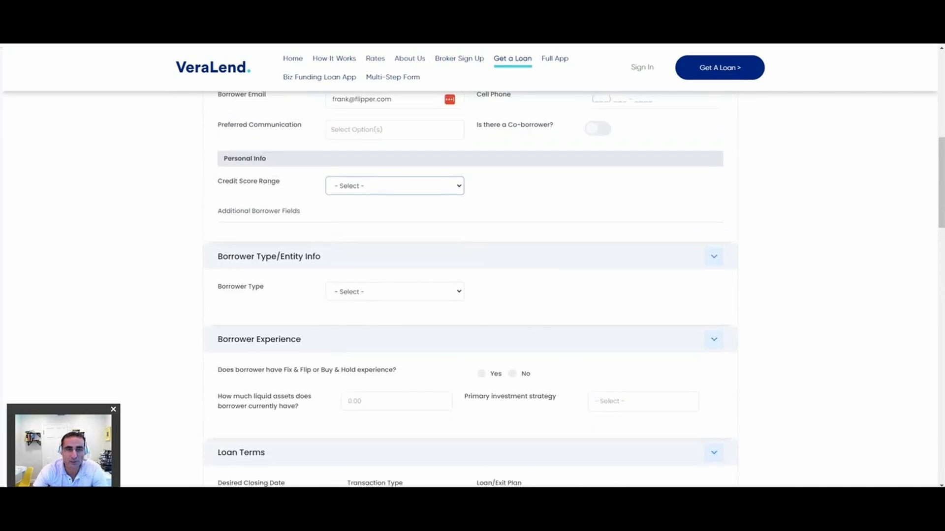
pyautogui.click(395, 267)
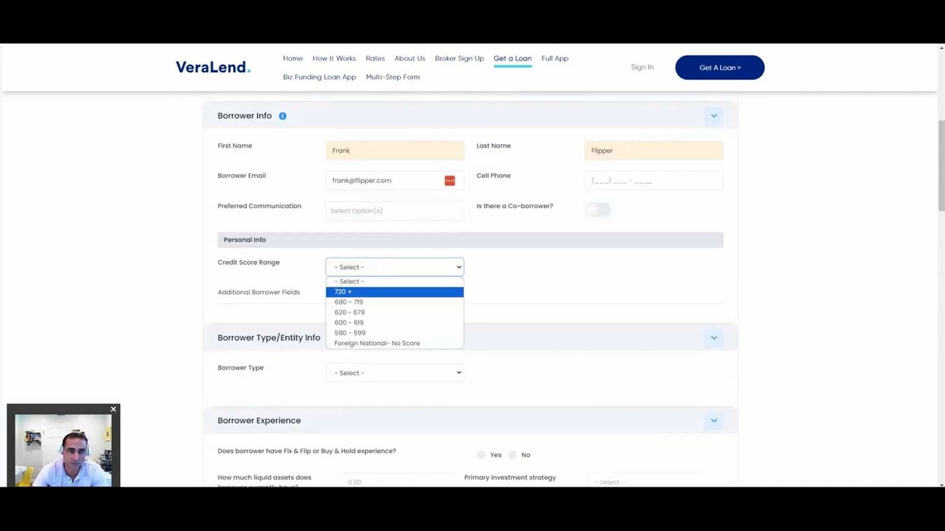
pyautogui.click(395, 293)
# Step: Try the Individual, Entity, Trust and Retirement Entity borrower types and inspect the extra fields and options for each
pyautogui.click(395, 373)
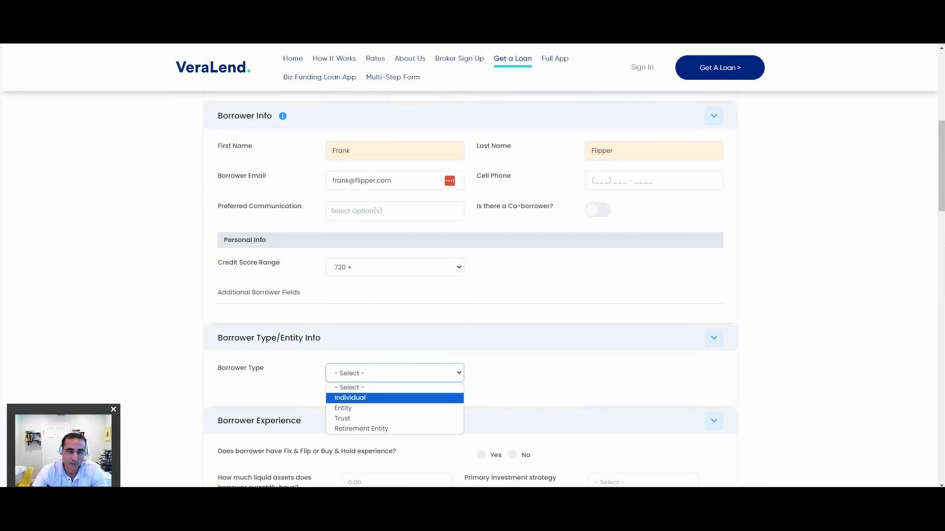
pyautogui.click(395, 399)
pyautogui.scroll(-2, 471, 290)
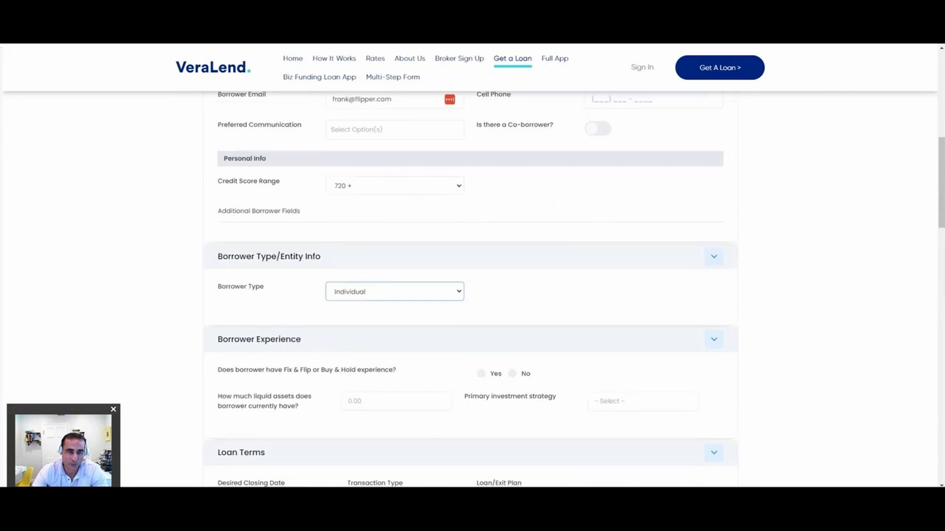
pyautogui.click(394, 292)
pyautogui.click(394, 330)
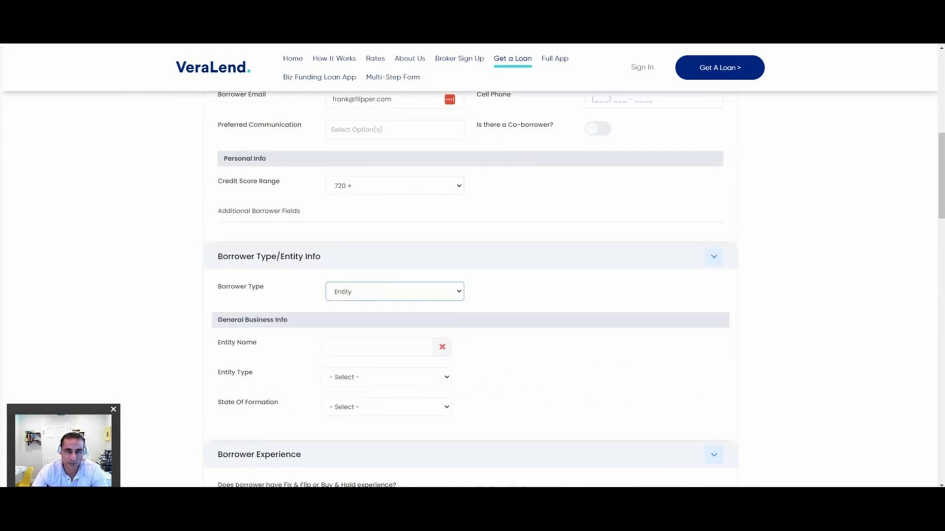
pyautogui.click(386, 377)
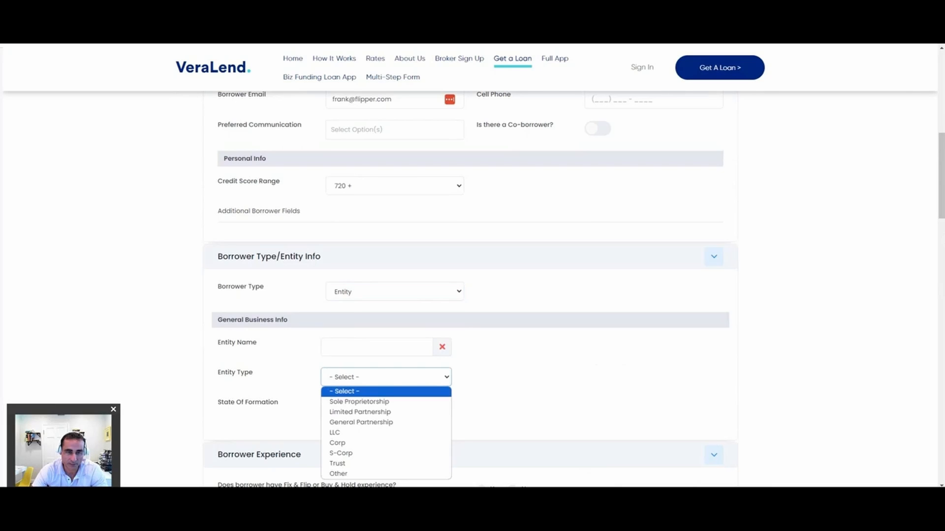
pyautogui.click(395, 291)
pyautogui.click(395, 337)
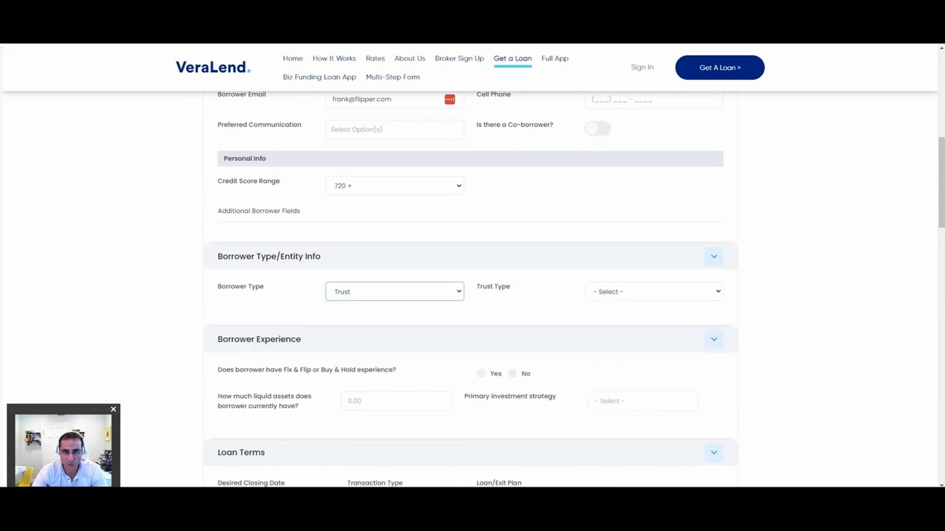
pyautogui.click(653, 291)
pyautogui.click(395, 291)
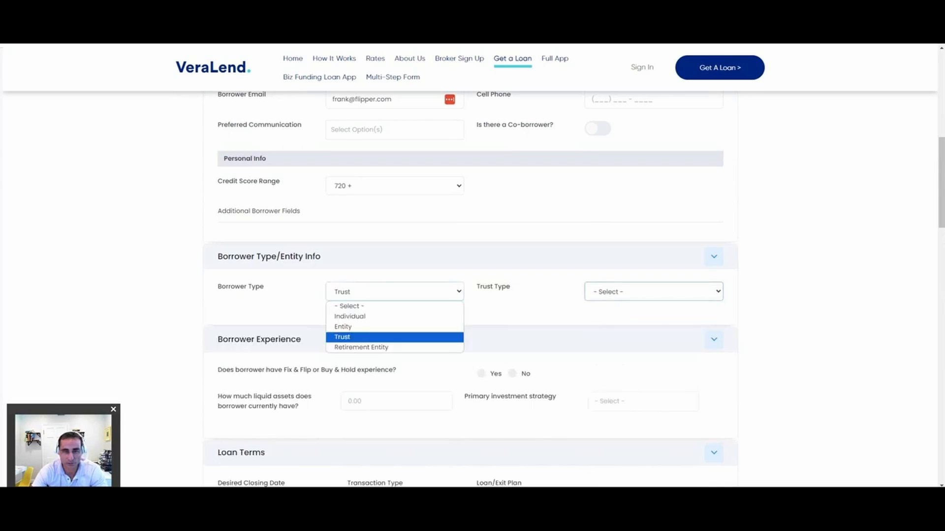
pyautogui.click(362, 347)
pyautogui.click(653, 292)
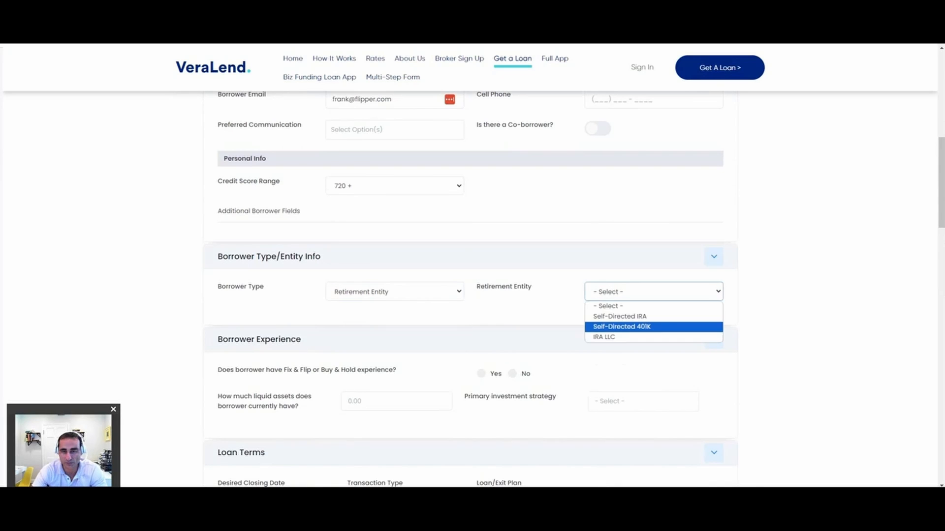
# Step: Set the borrower type to Entity and fill in its business info as Flipper R Us, an LLC formed in Florida
pyautogui.click(395, 291)
pyautogui.click(364, 326)
pyautogui.scroll(-2, 364, 327)
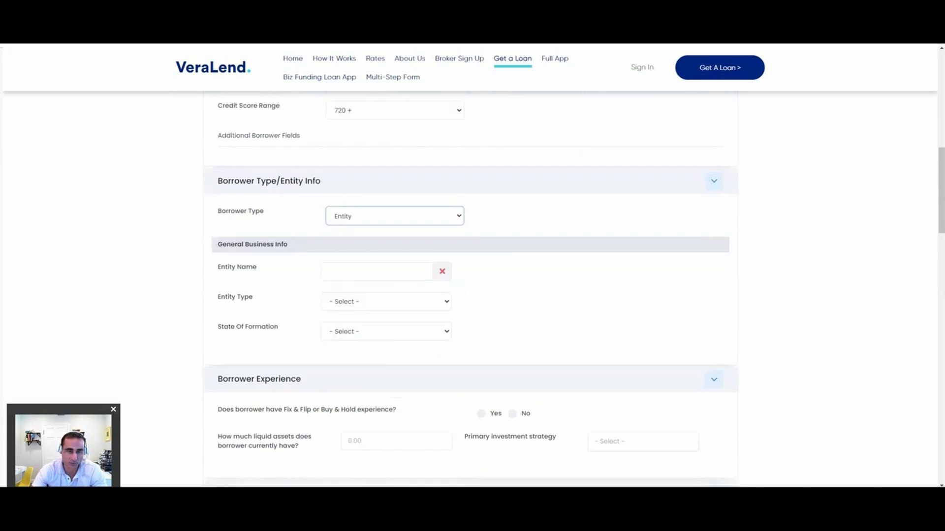
pyautogui.click(376, 265)
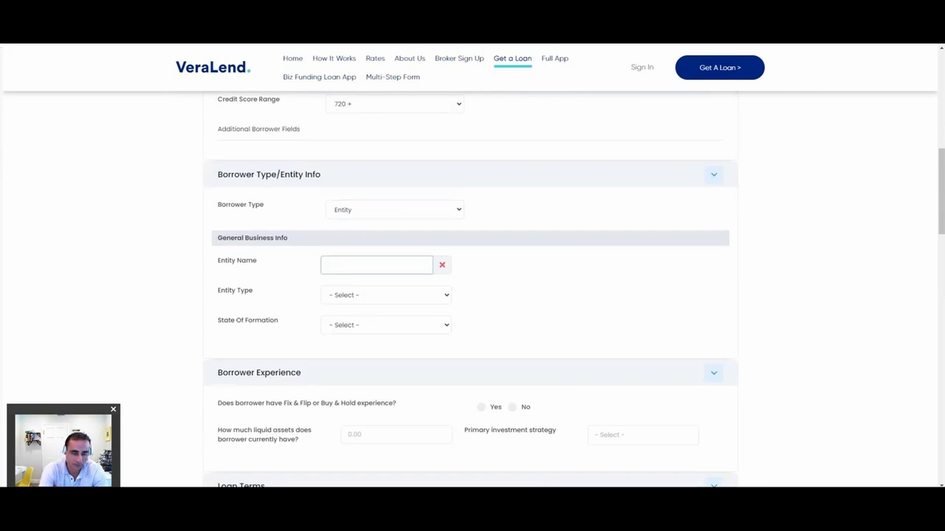
pyautogui.write('Flipper R Us')
pyautogui.click(385, 296)
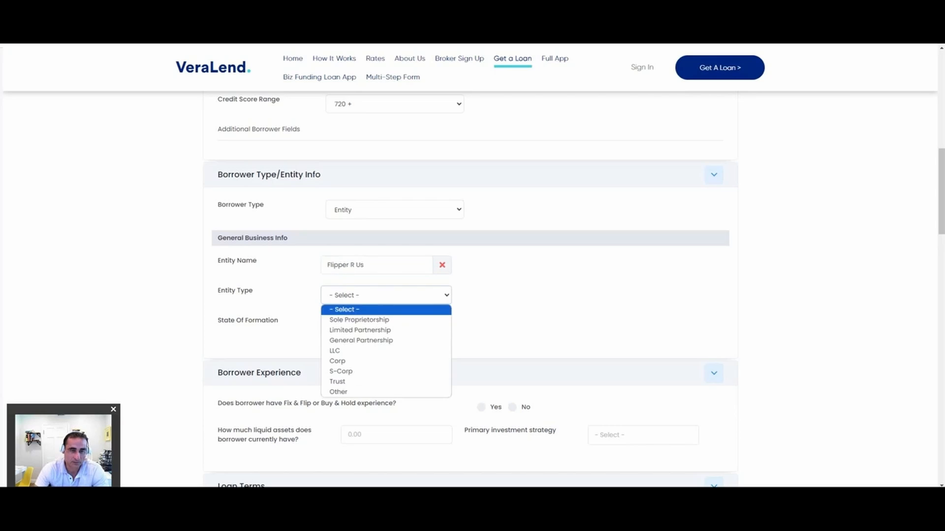
pyautogui.click(335, 351)
pyautogui.press('Tab')
pyautogui.press('f')
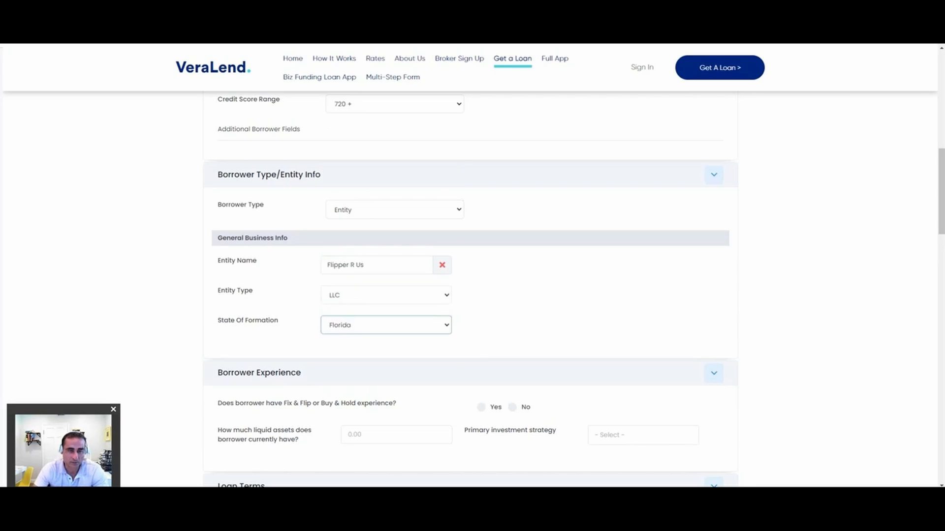
# Step: Indicate that the borrower has Fix & Flip or Buy & Hold experience, with 5 years and 12 properties completed in the last 36 months
pyautogui.scroll(-2, 471, 291)
pyautogui.click(482, 325)
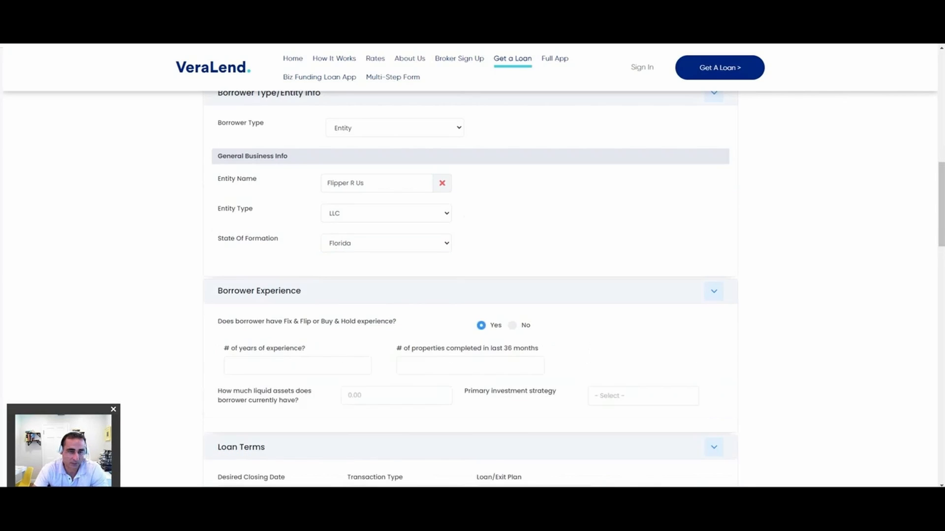
pyautogui.click(298, 366)
pyautogui.write('5')
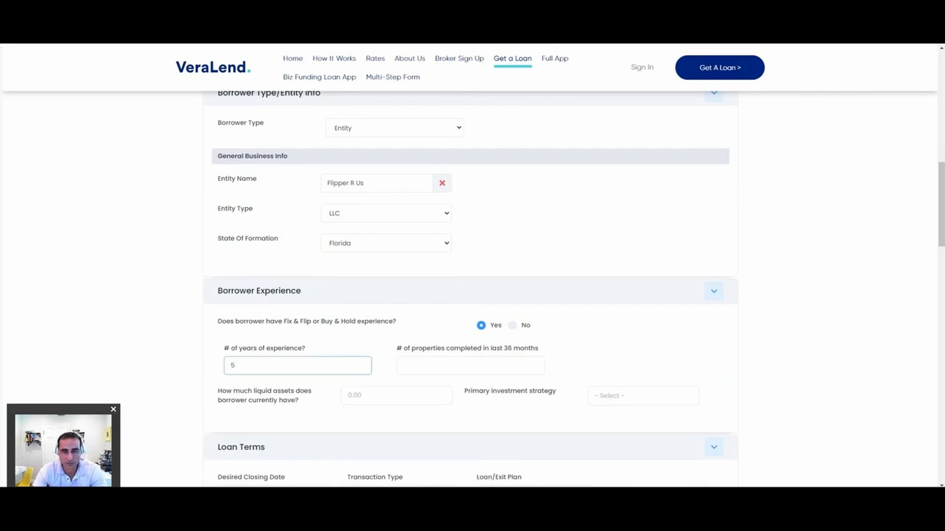
pyautogui.press('Tab')
pyautogui.write('12')
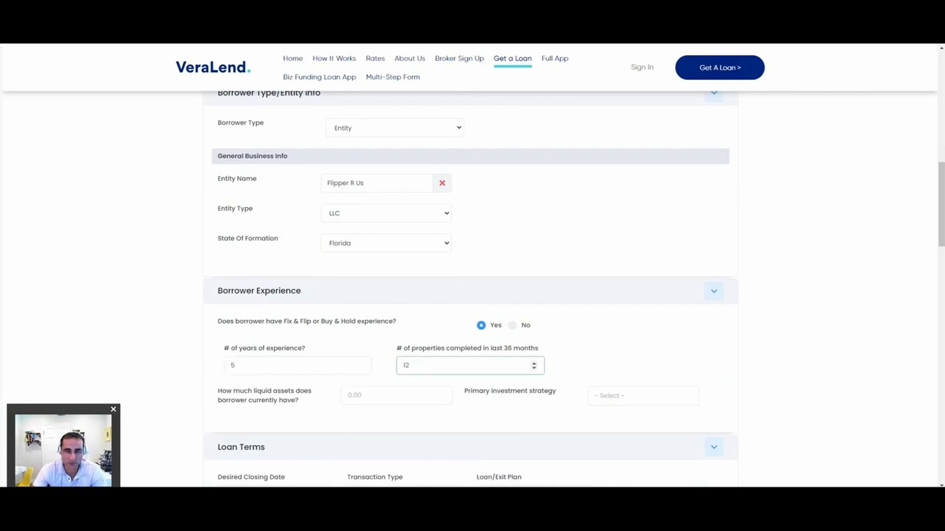
# Step: Set the desired closing date to 05/03/2024 and the loan/exit plan to Fix & Flip
pyautogui.scroll(-5, 473, 266)
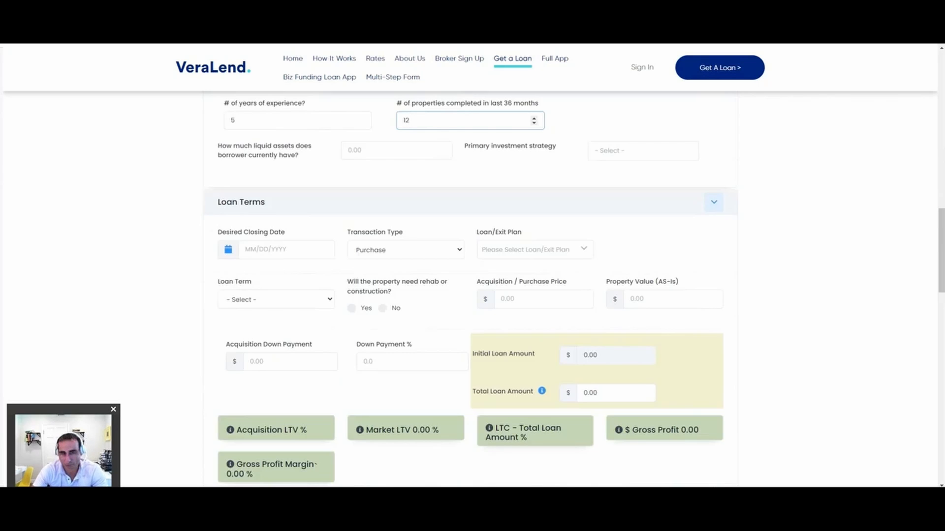
pyautogui.scroll(2, 473, 266)
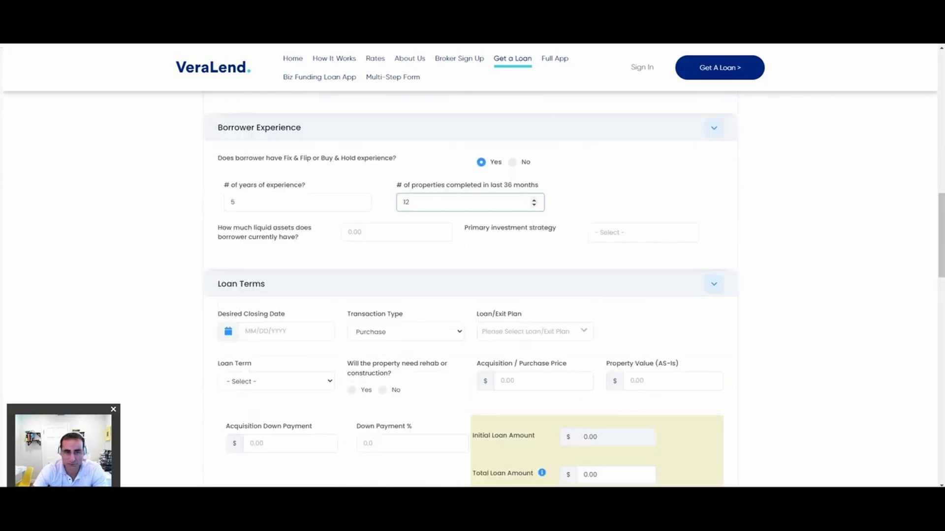
pyautogui.click(286, 331)
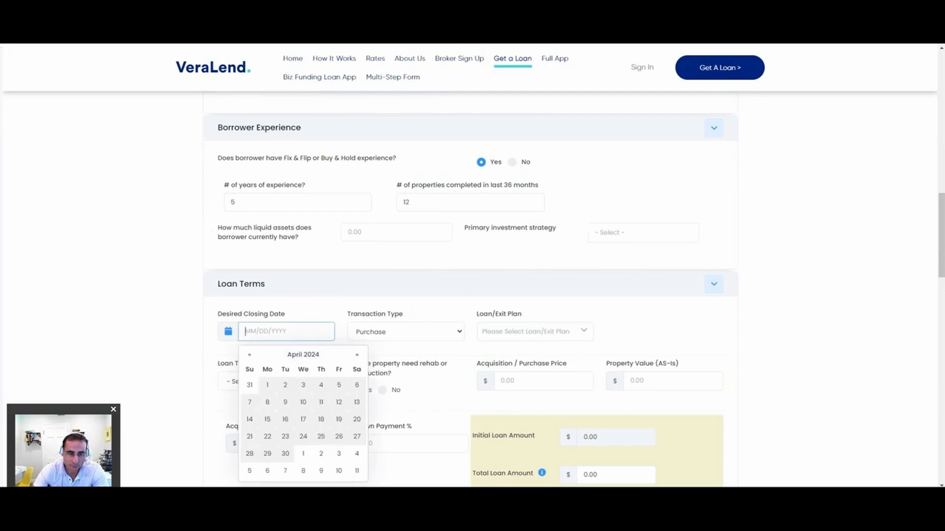
pyautogui.click(339, 454)
pyautogui.click(535, 332)
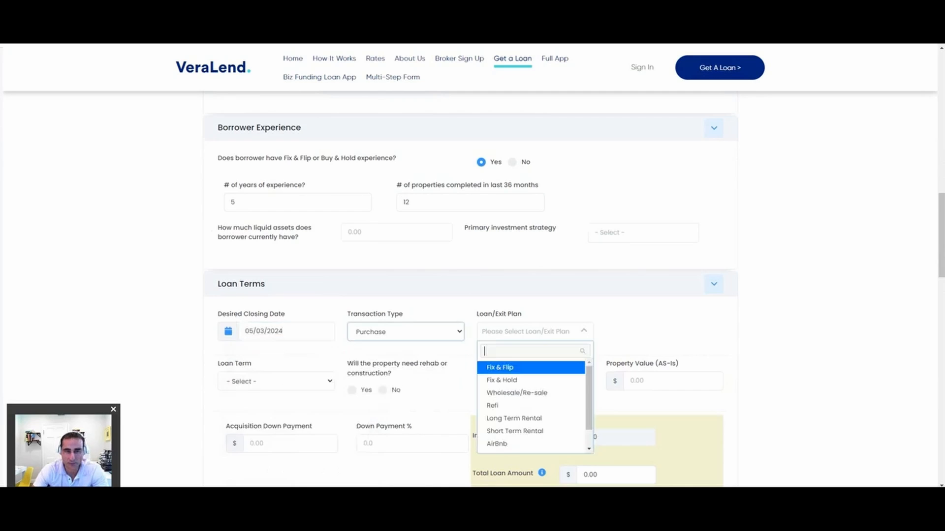
pyautogui.click(497, 368)
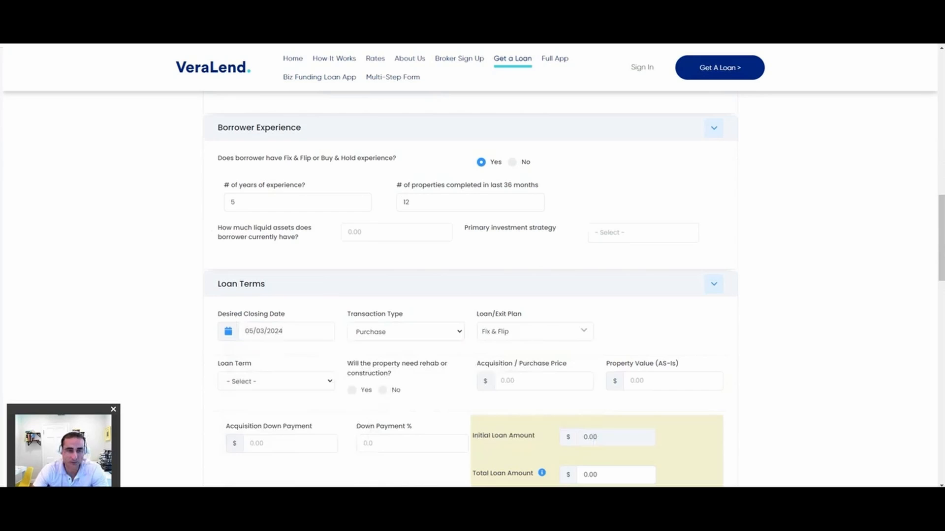
# Step: Set the loan term to 12 Months and indicate that the property will need rehab or construction
pyautogui.click(276, 381)
pyautogui.click(246, 411)
pyautogui.scroll(-3, 351, 295)
pyautogui.click(352, 227)
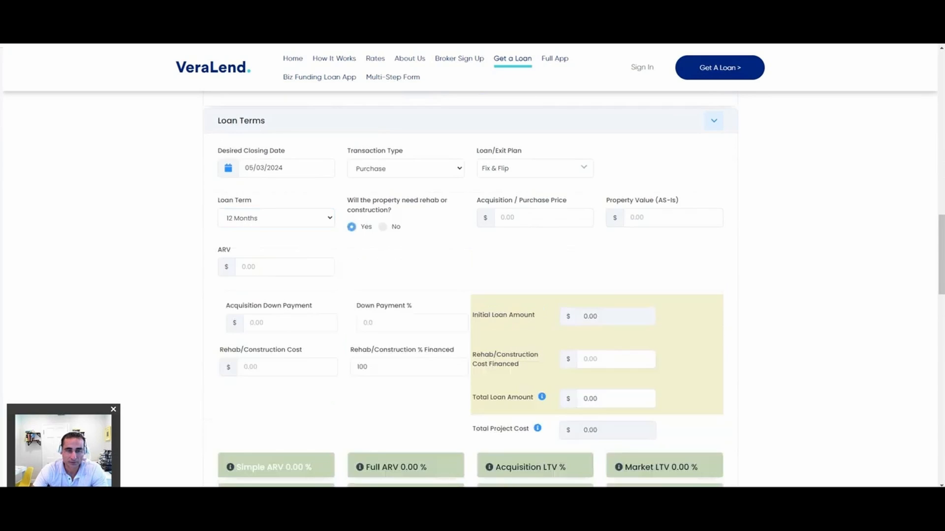
# Step: Enter a purchase price of $500,000, an as-is property value of $525,000 and an ARV of $850,000
pyautogui.click(543, 217)
pyautogui.write('500000')
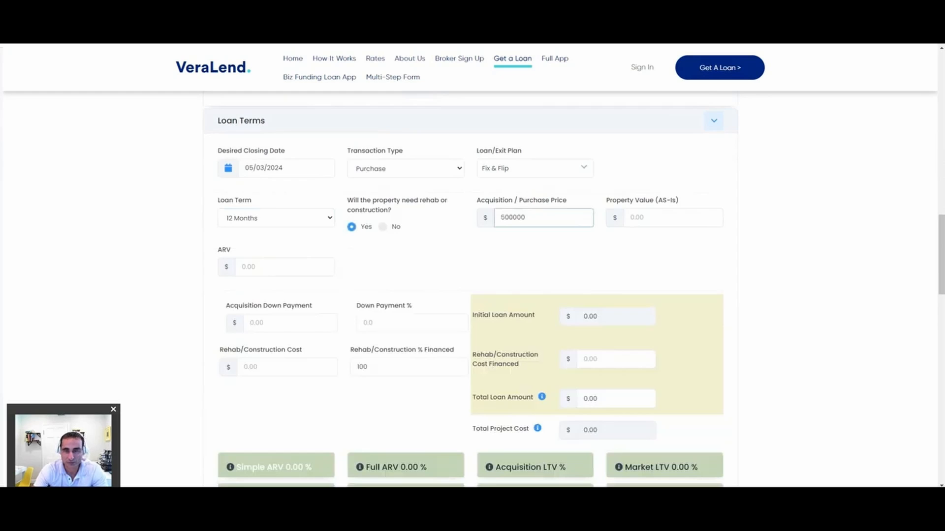
pyautogui.press('Tab')
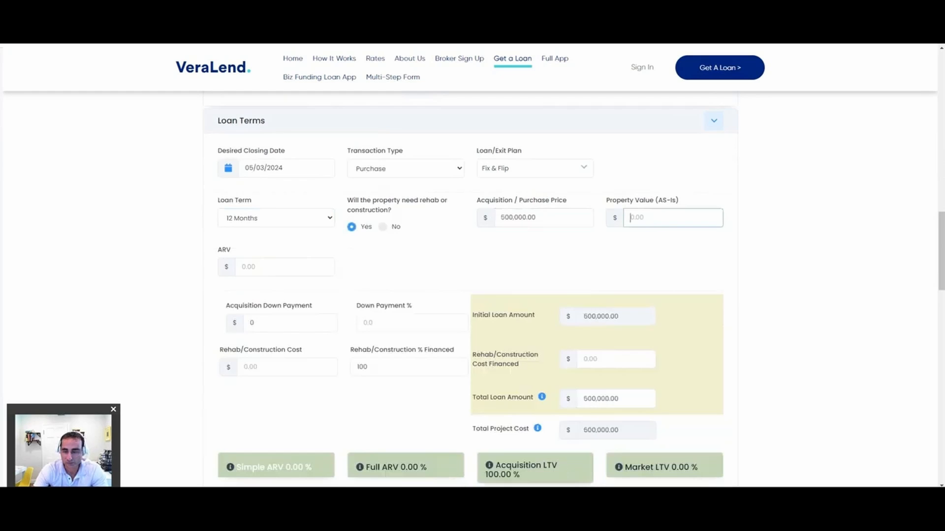
pyautogui.write('525000')
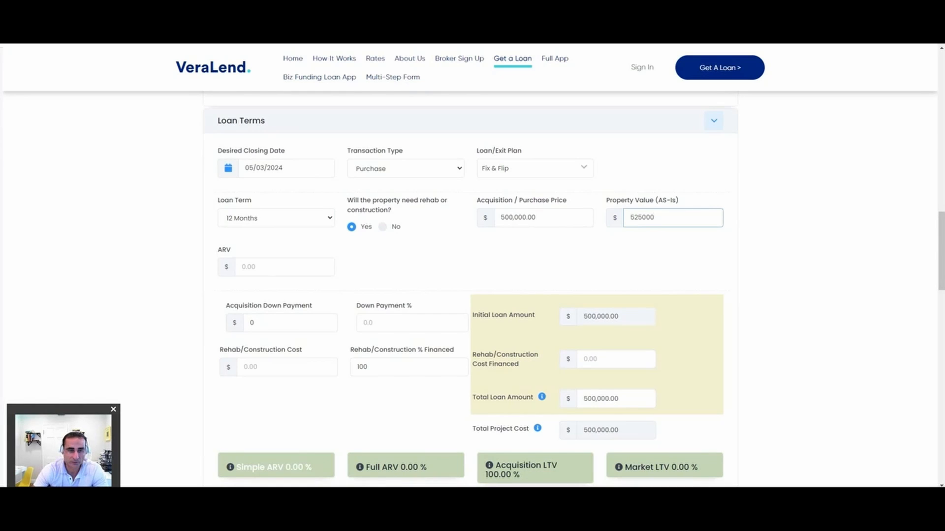
pyautogui.press('Tab')
pyautogui.write('850000')
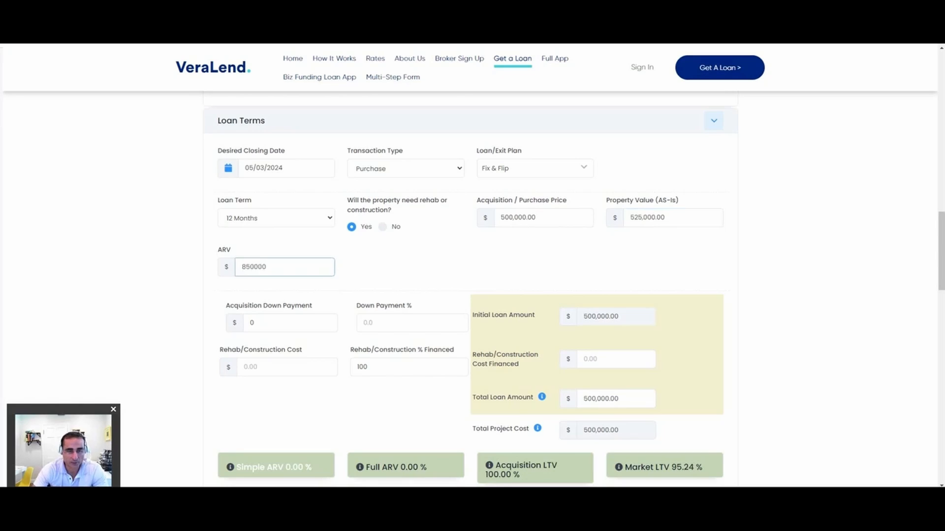
# Step: Set the down payment to 20% and the rehab/construction cost to $75,000
pyautogui.press('Tab')
pyautogui.press('Tab')
pyautogui.write('20')
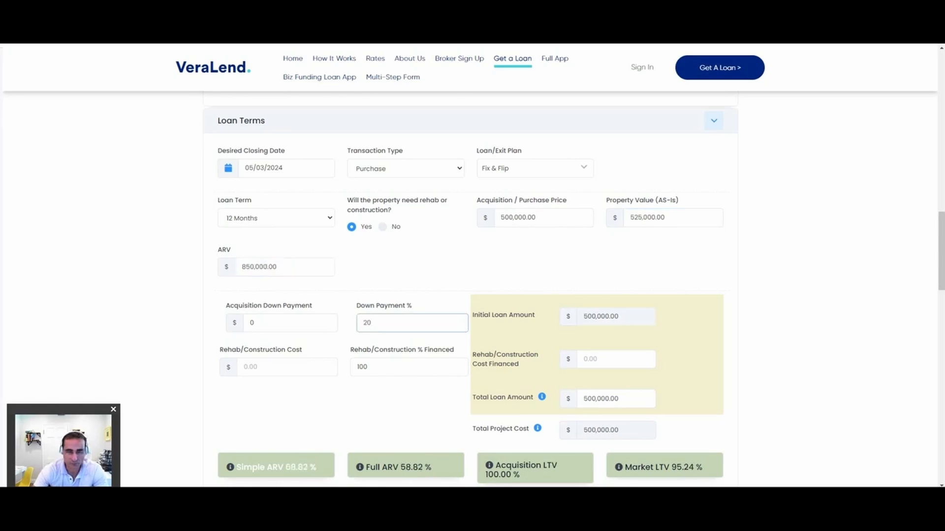
pyautogui.press('Tab')
pyautogui.press('Tab')
pyautogui.write('75000')
pyautogui.press('Tab')
# Step: Try a 5% down payment and examine the program's guideline warnings below the loan ratios
pyautogui.scroll(-2, 470, 265)
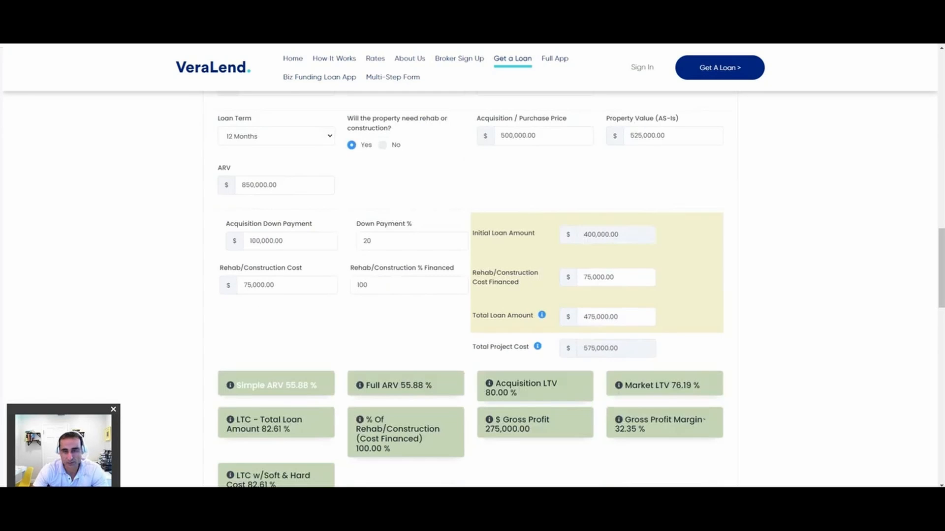
pyautogui.scroll(-2, 470, 265)
pyautogui.scroll(2, 470, 266)
pyautogui.doubleClick(367, 242)
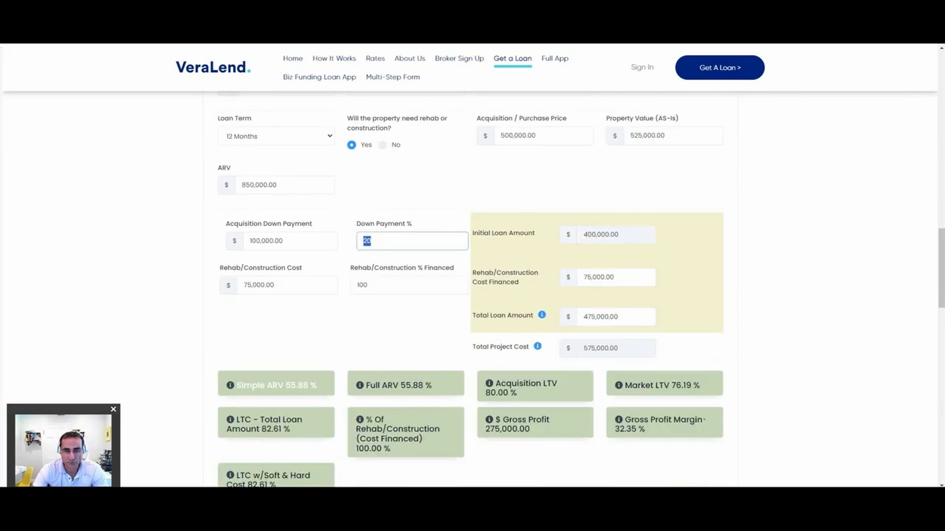
pyautogui.write('5')
pyautogui.scroll(-3, 470, 266)
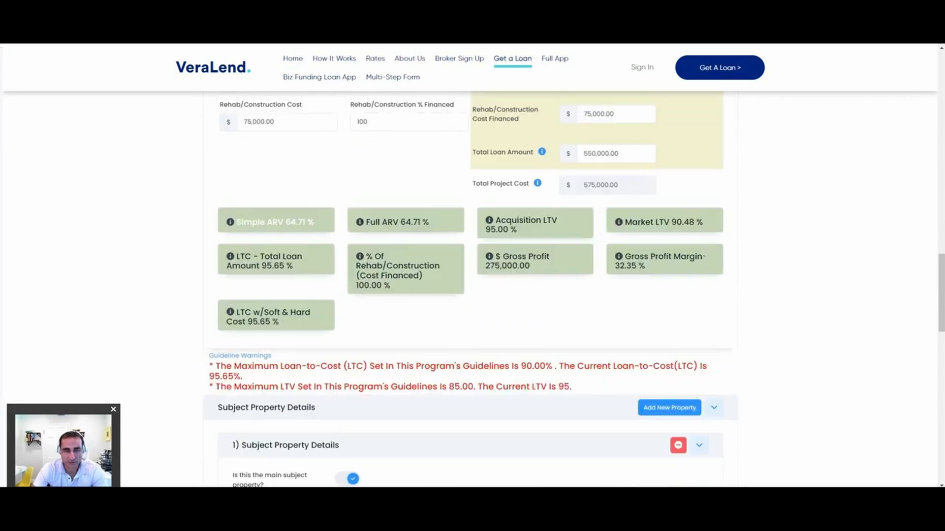
pyautogui.moveTo(215, 366); pyautogui.dragTo(571, 386)
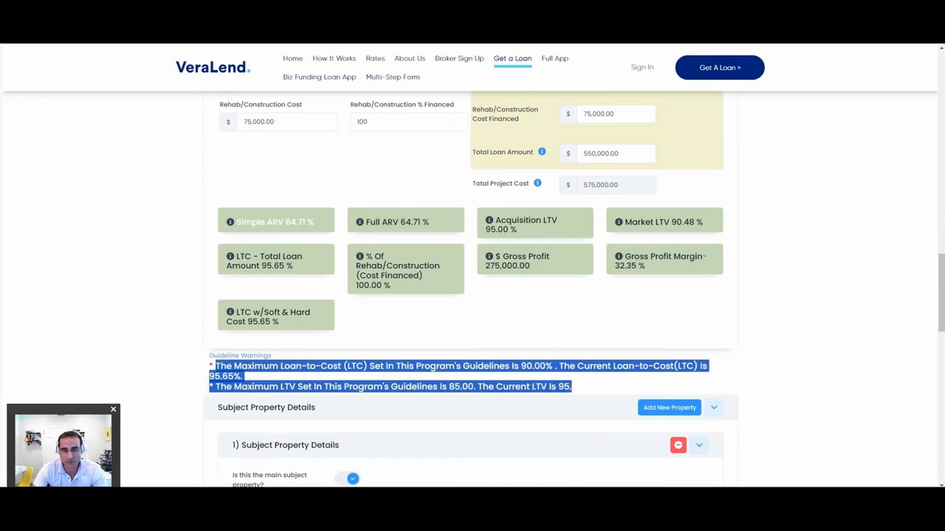
# Step: Set the down payment back to 20%
pyautogui.scroll(2, 470, 266)
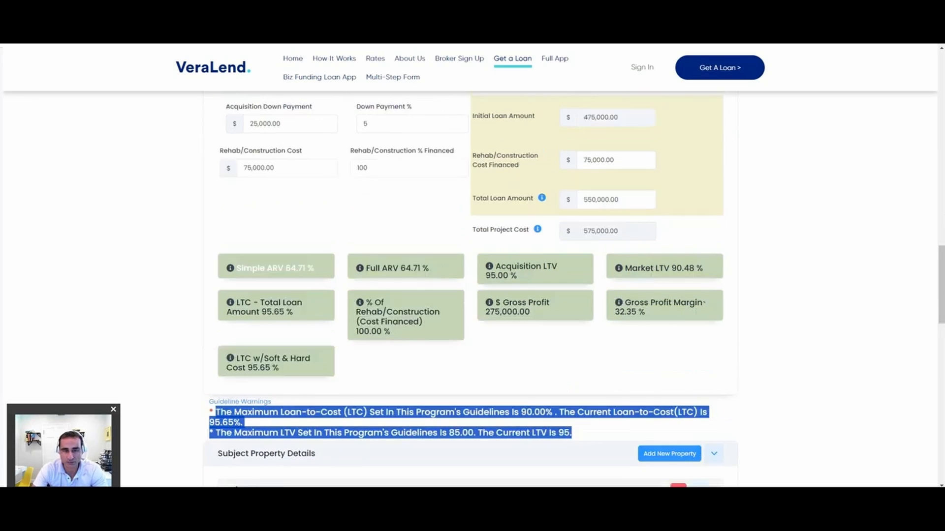
pyautogui.doubleClick(366, 159)
pyautogui.write('20')
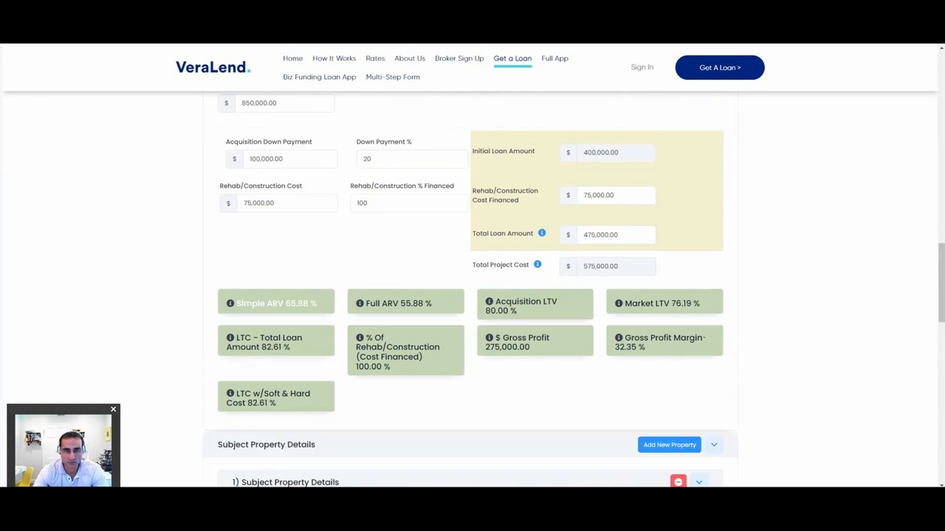
# Step: Enter the subject property's street address and set its state to Florida
pyautogui.scroll(-5, 471, 285)
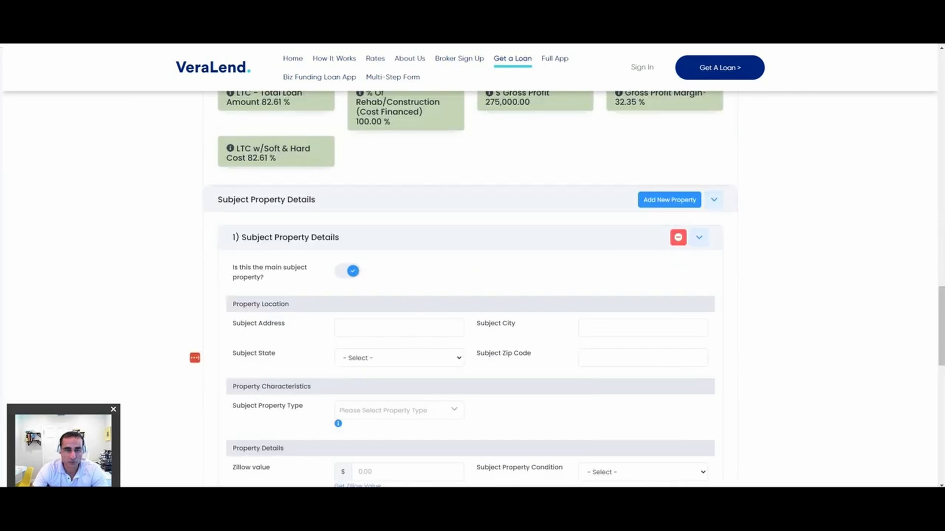
pyautogui.click(398, 328)
pyautogui.write('123 sw')
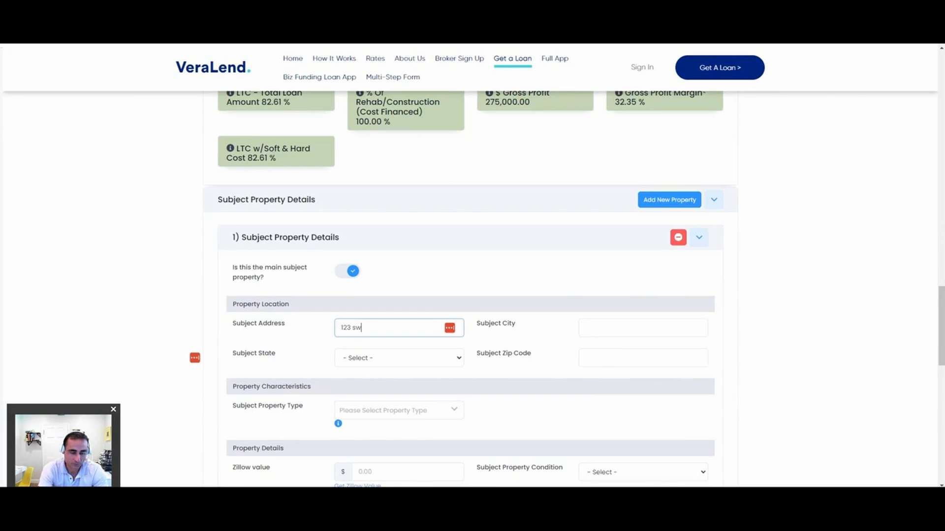
pyautogui.write(' 123 ave')
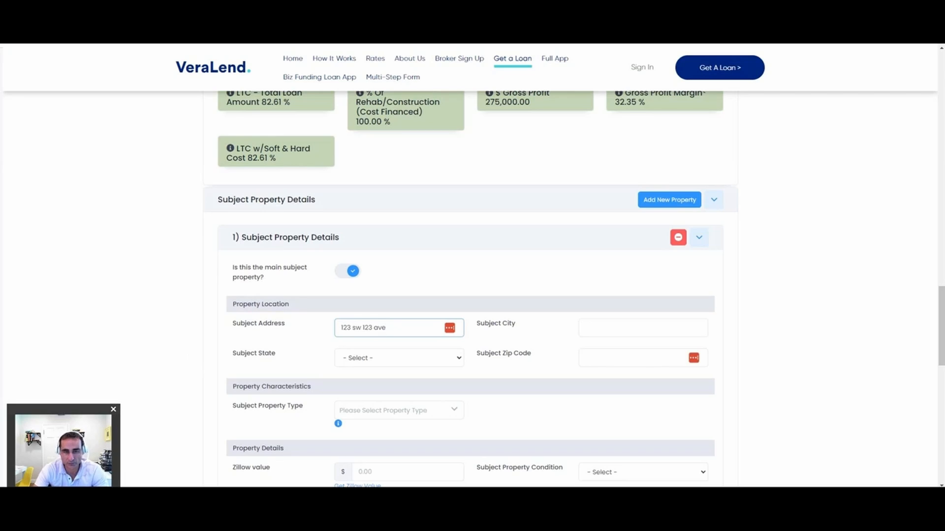
pyautogui.click(398, 358)
pyautogui.click(374, 249)
pyautogui.scroll(-1, 471, 289)
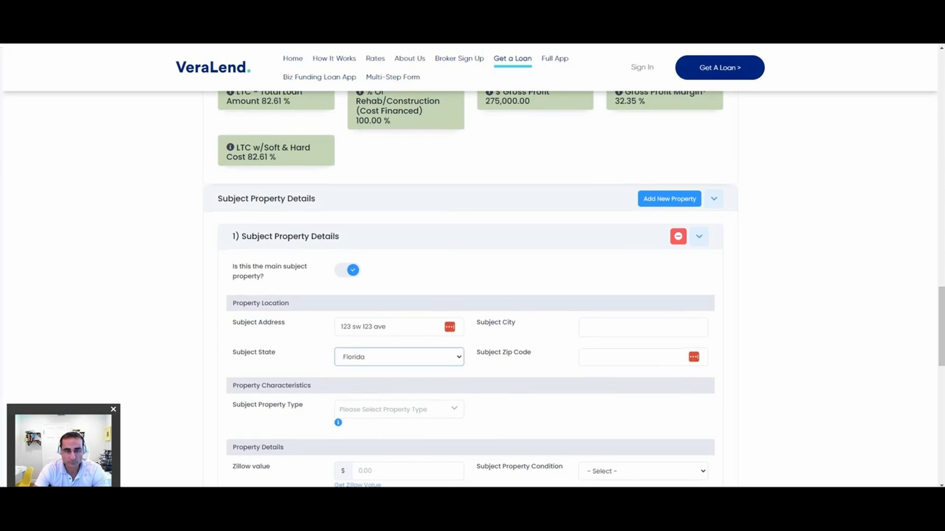
# Step: Set the subject property type to Single Family Home and its condition to Good
pyautogui.scroll(-3, 383, 249)
pyautogui.click(384, 247)
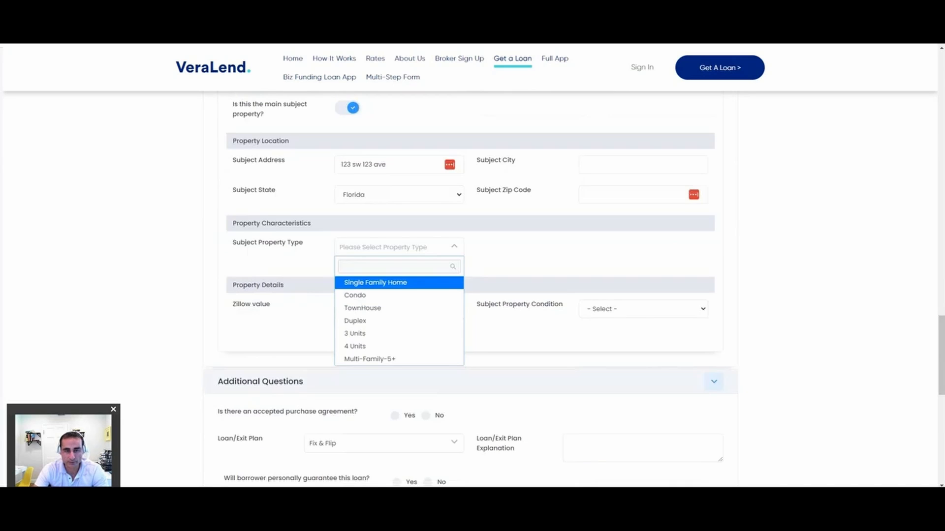
pyautogui.click(376, 283)
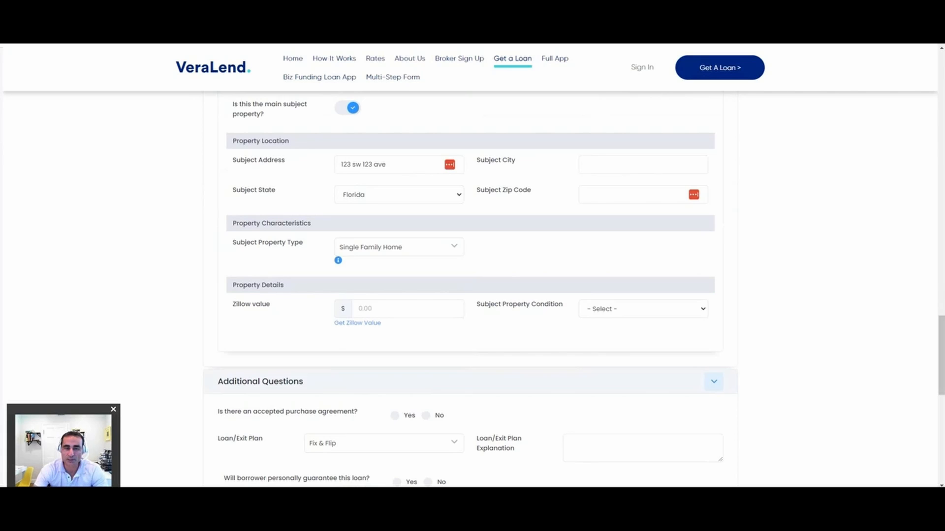
pyautogui.click(644, 309)
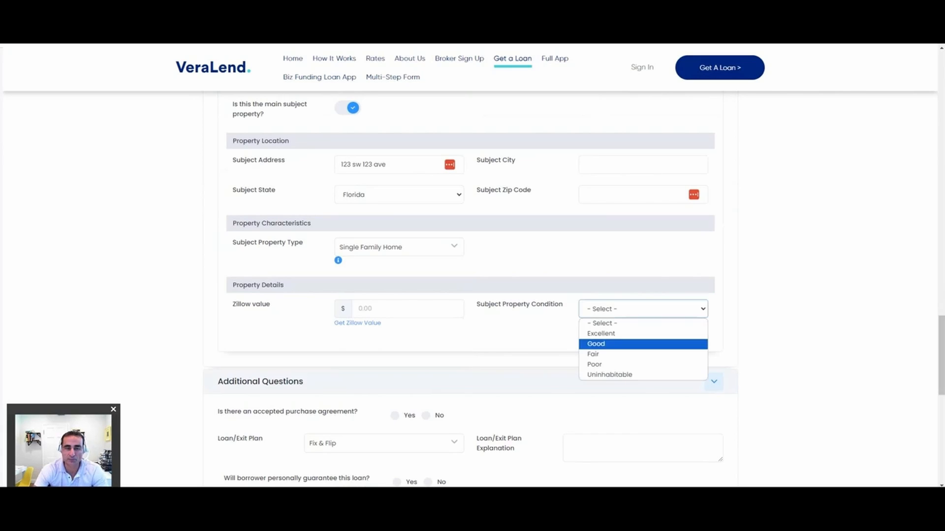
pyautogui.click(595, 344)
# Step: Enter the placeholder text "jhgsd fkjshy dkhg dlfgj hfl hb" as the detailed loan scenario description
pyautogui.scroll(-3, 472, 295)
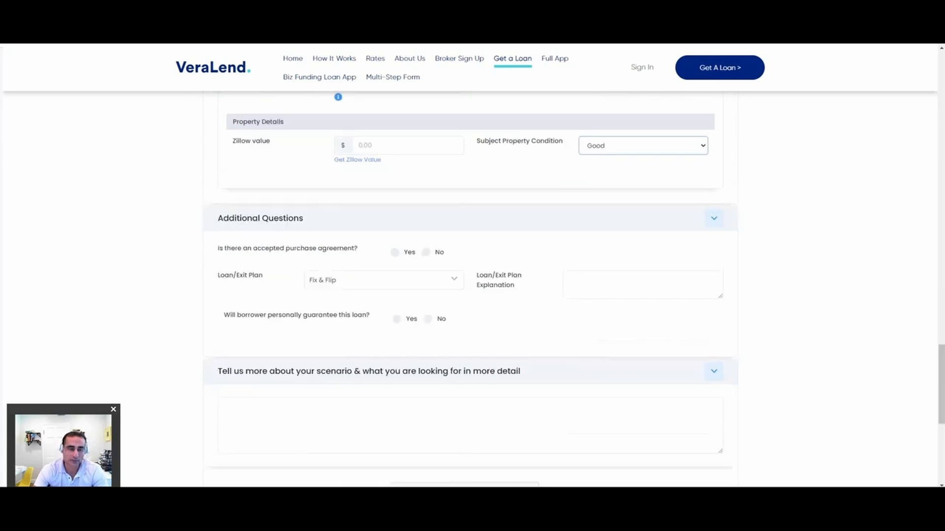
pyautogui.click(470, 425)
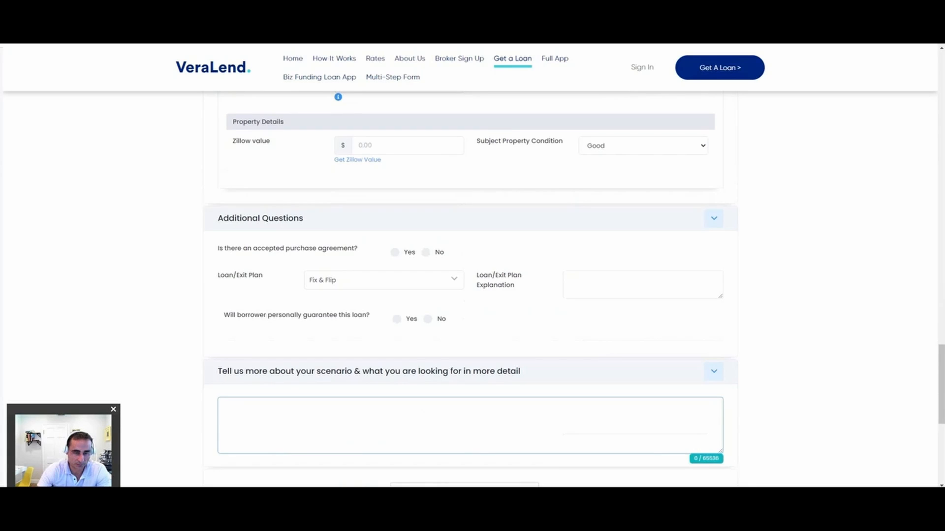
pyautogui.write('jhgsd fkjshy dkhg dlfgj hfl hb')
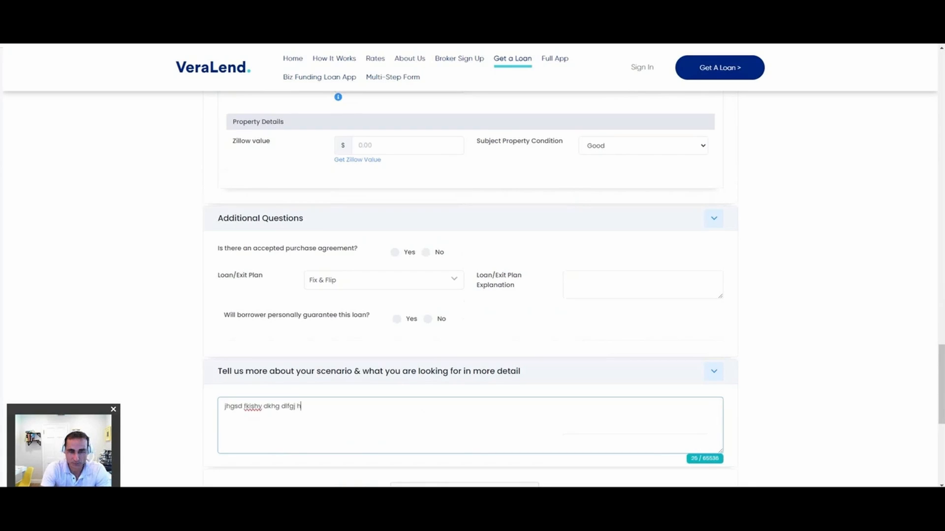
# Step: Complete the reCAPTCHA check and submit the loan application
pyautogui.scroll(-2, 470, 265)
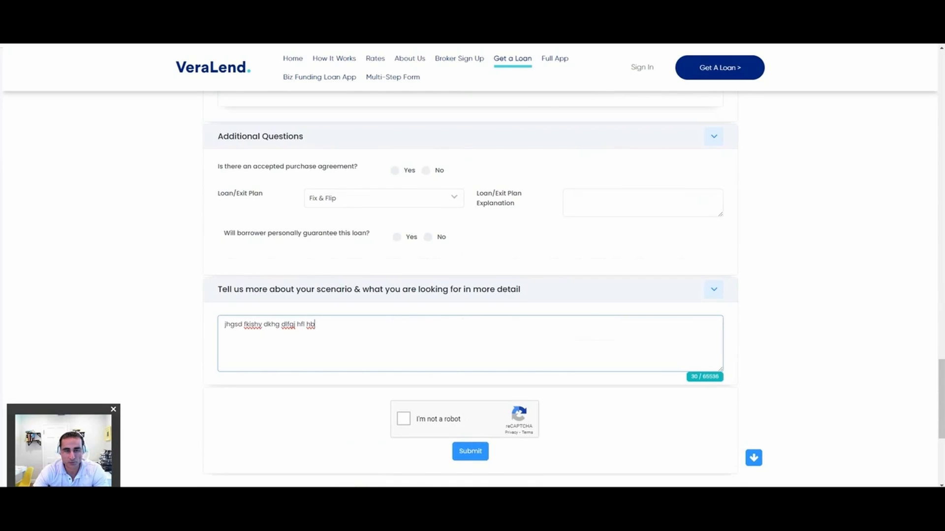
pyautogui.click(404, 419)
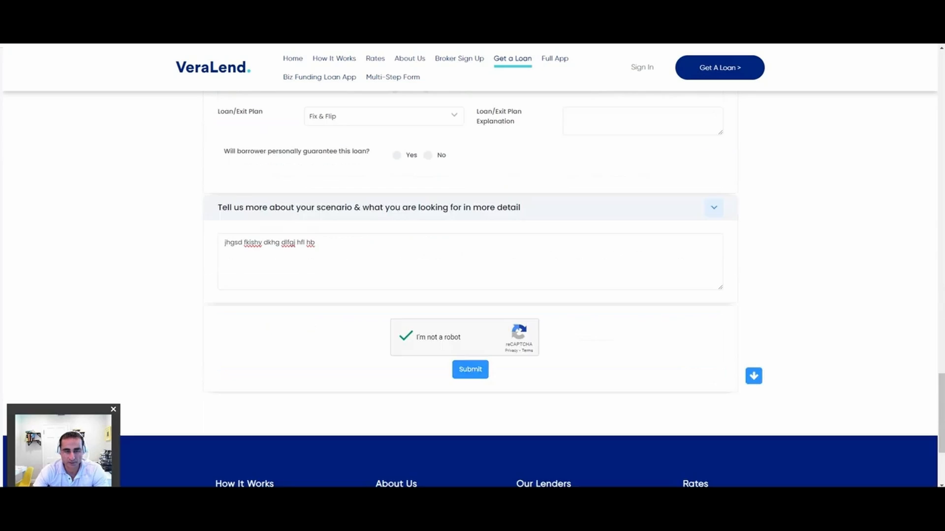
pyautogui.click(470, 370)
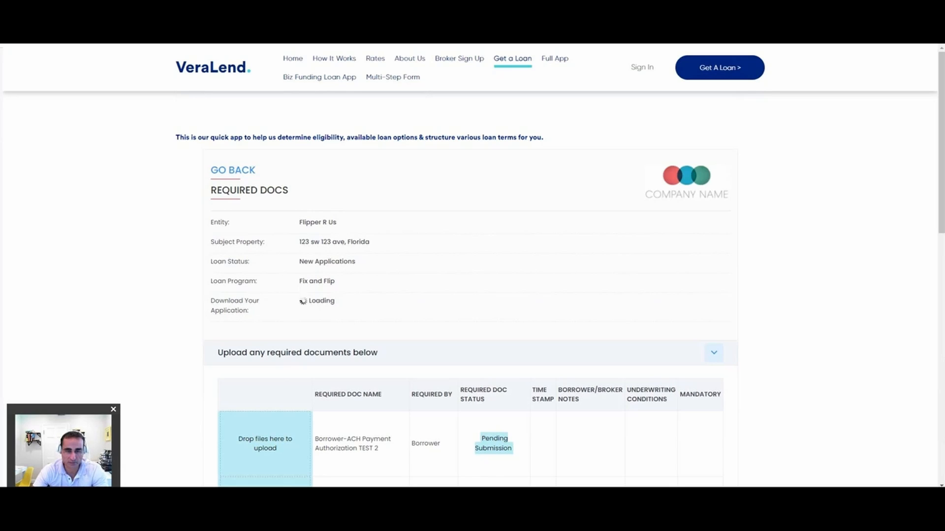
# Step: Review the list of required documents for the submitted application, including their status and which are mandatory
pyautogui.scroll(-5, 473, 394)
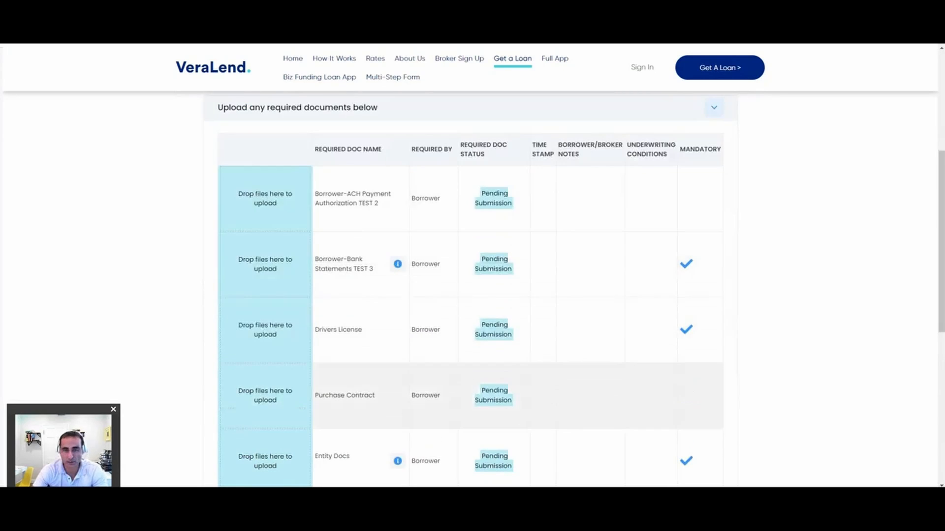
pyautogui.scroll(-2, 473, 393)
pyautogui.scroll(-1, 472, 315)
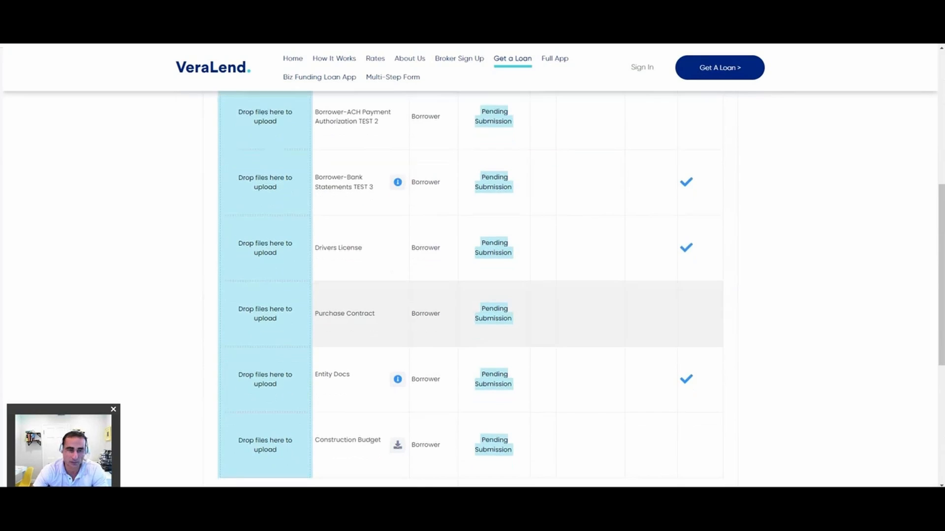
# Step: Upload renovation-budget-template-excel.jpg from the Sample Borrower & Loan Docs folder as the Construction Budget document
pyautogui.moveTo(397, 379)
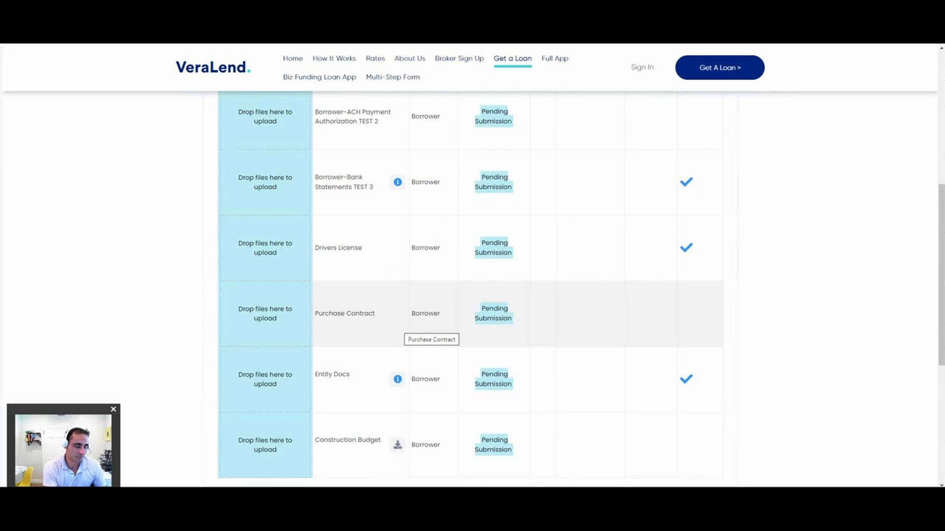
pyautogui.scroll(-2, 428, 330)
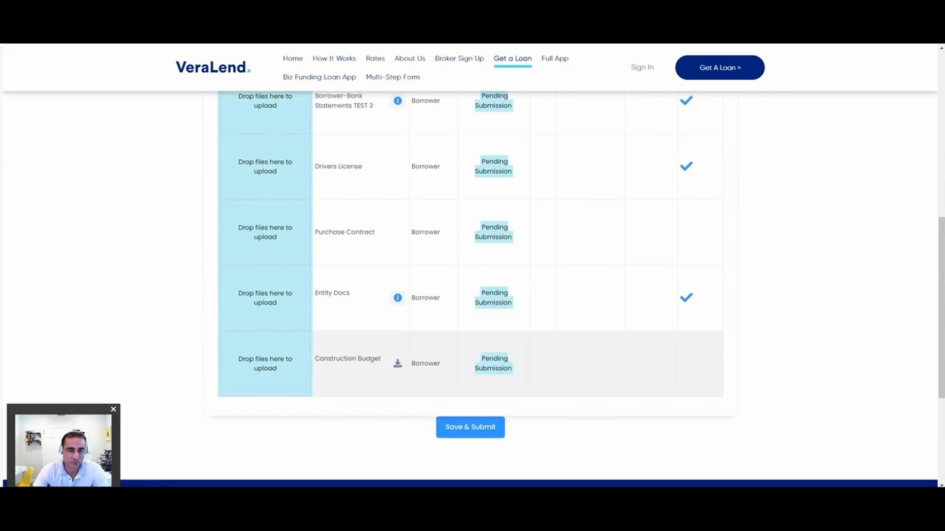
pyautogui.click(266, 365)
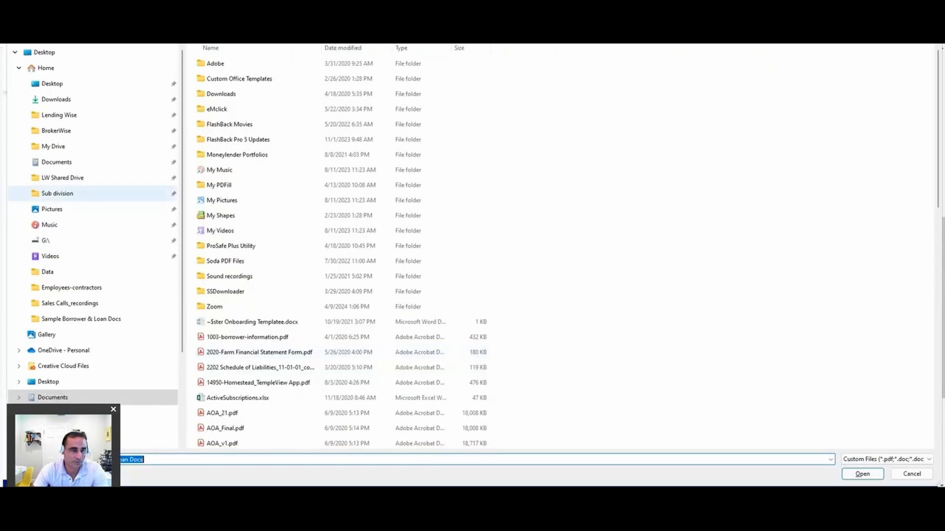
pyautogui.click(63, 177)
pyautogui.press('Return')
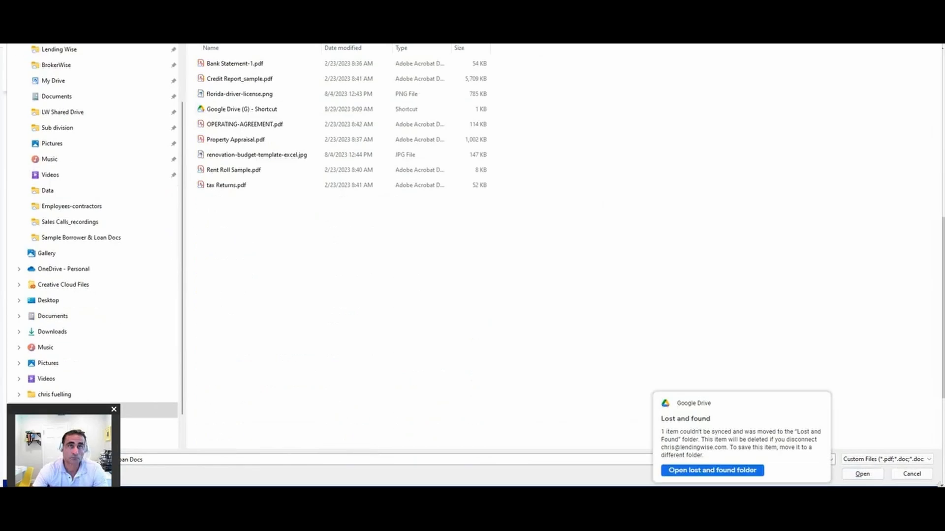
pyautogui.click(257, 155)
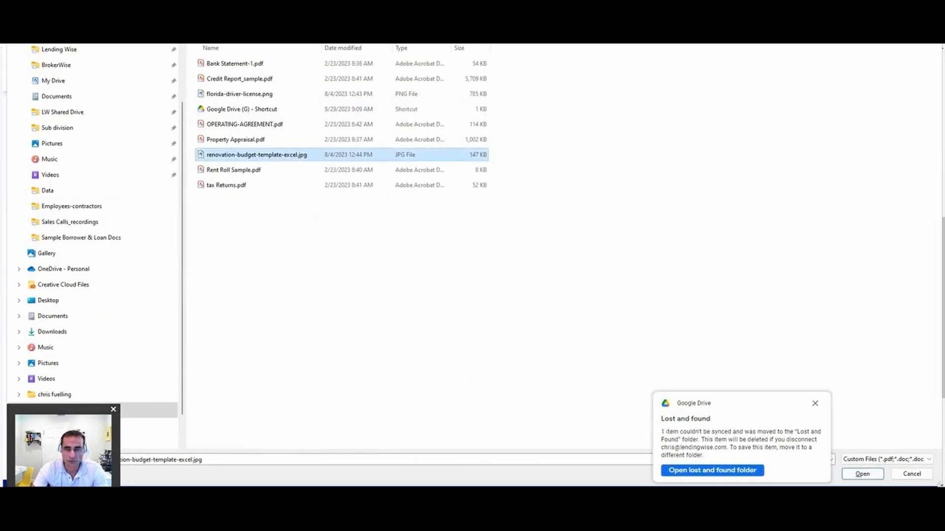
pyautogui.click(862, 474)
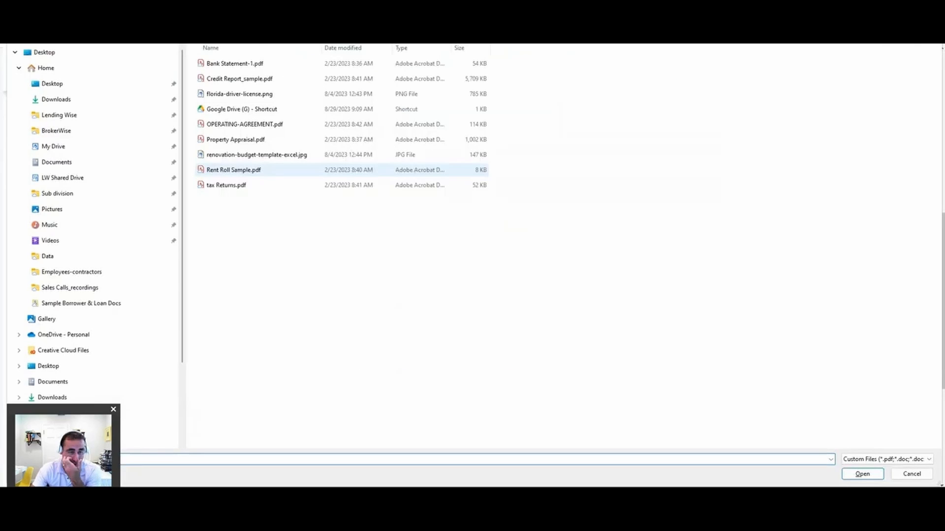
# Step: Upload florida-driver-license.png as the Drivers License document, and save and submit the required documents
pyautogui.doubleClick(240, 94)
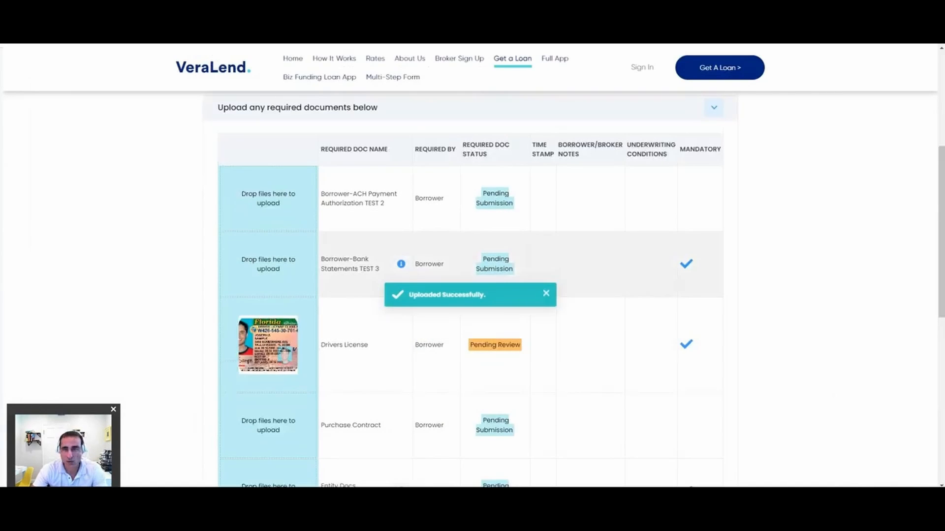
pyautogui.scroll(-2, 383, 283)
pyautogui.scroll(-1, 384, 285)
pyautogui.scroll(3, 374, 290)
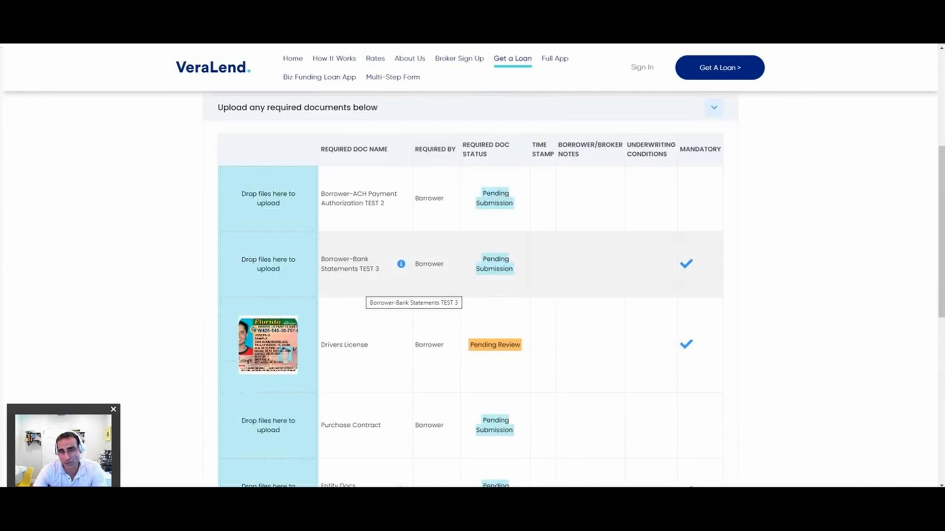
pyautogui.scroll(-4, 414, 295)
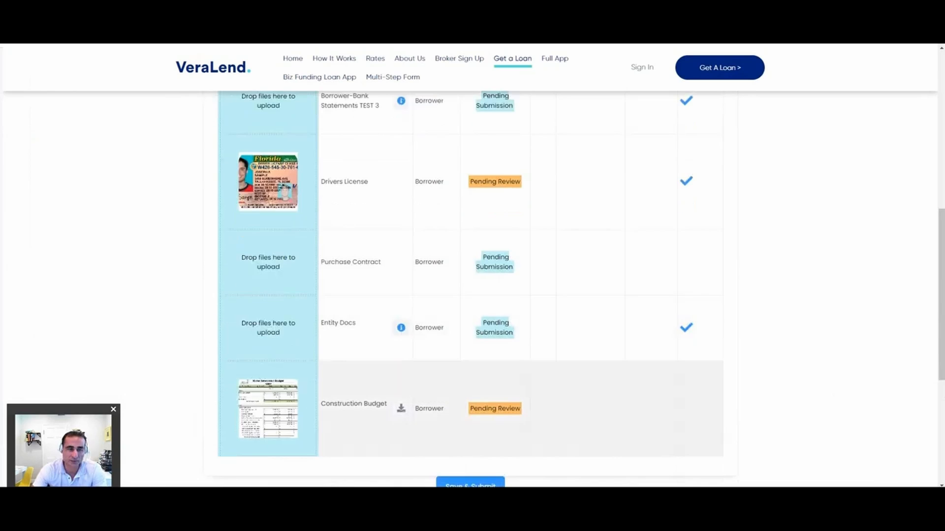
pyautogui.scroll(-2, 473, 345)
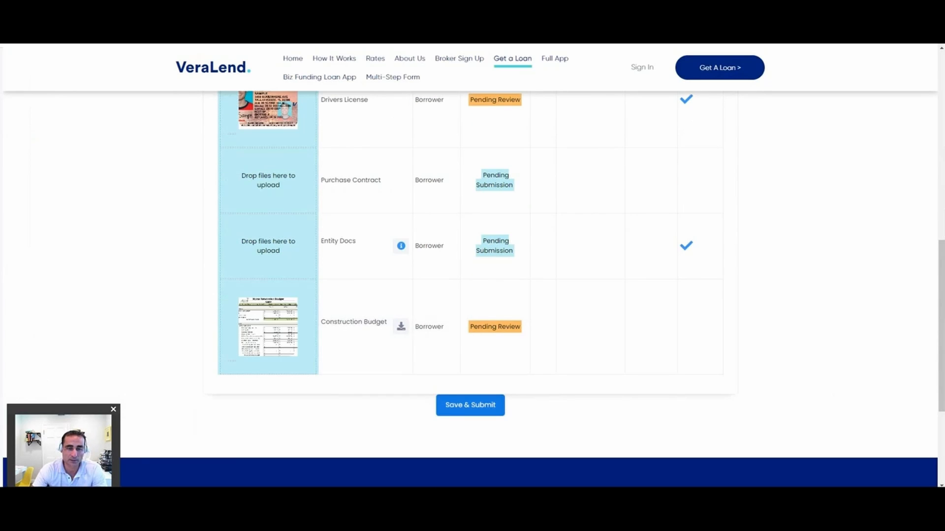
pyautogui.click(470, 405)
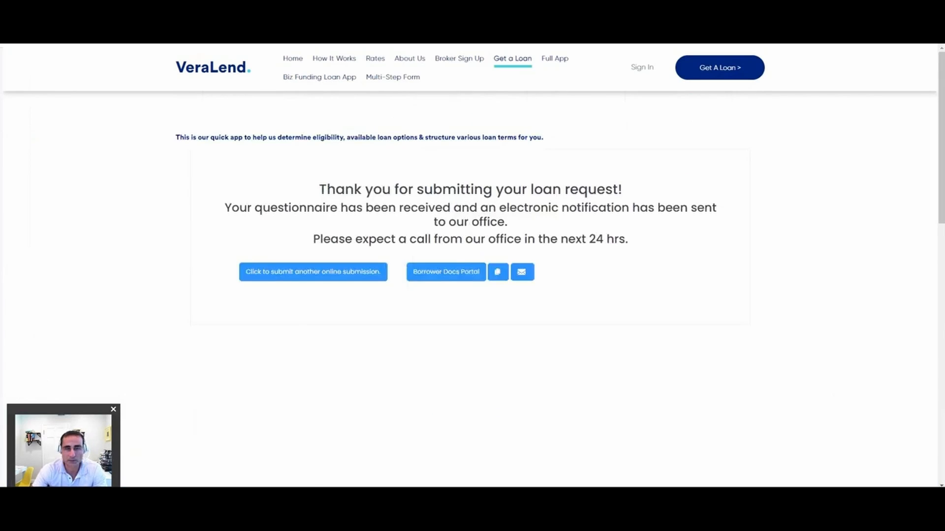